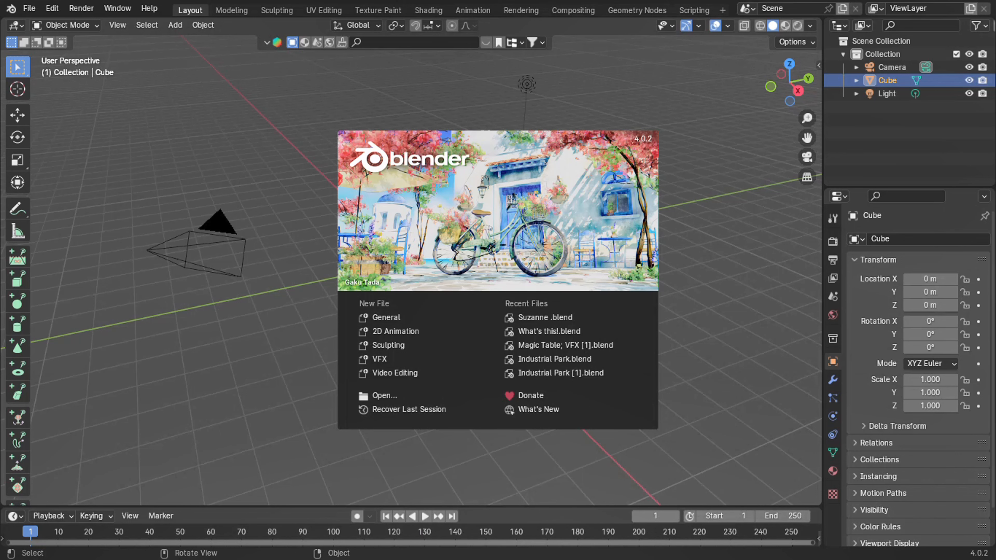
Delete all the default objects so the scene starts empty.
left_click(283, 237)
key("a")
key("Delete")
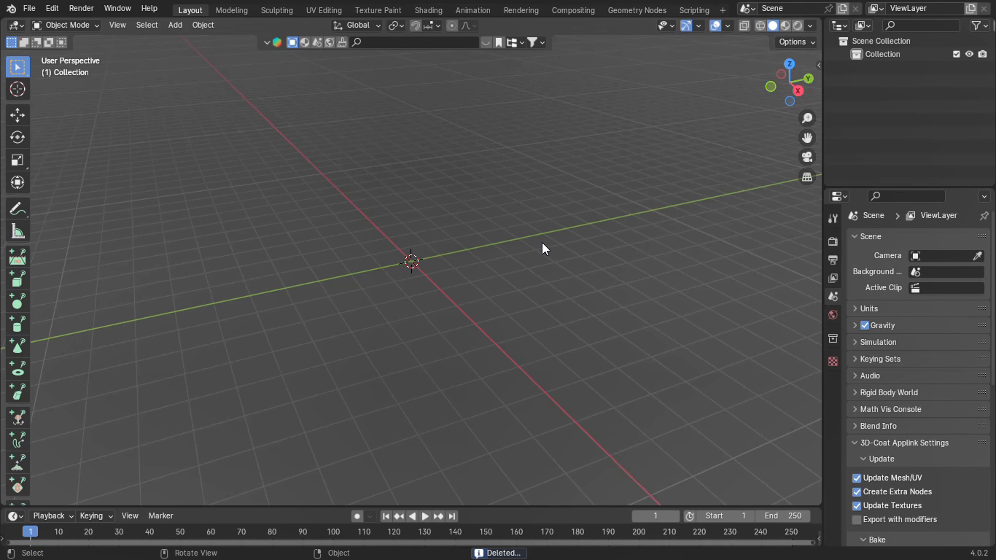
Add a monkey mesh at the origin and rotate it 90° around the global Z axis.
key("shift+a")
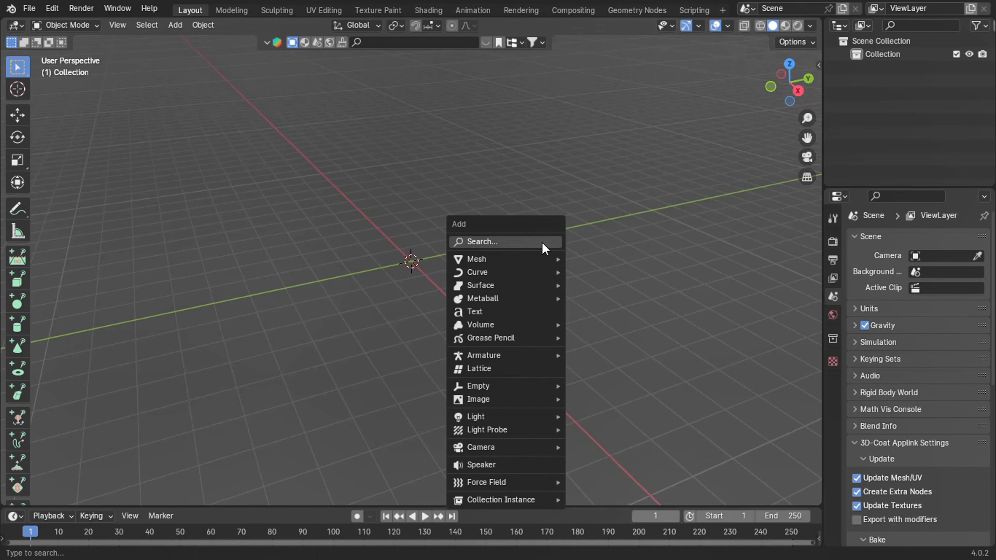
mouse_move(522, 258)
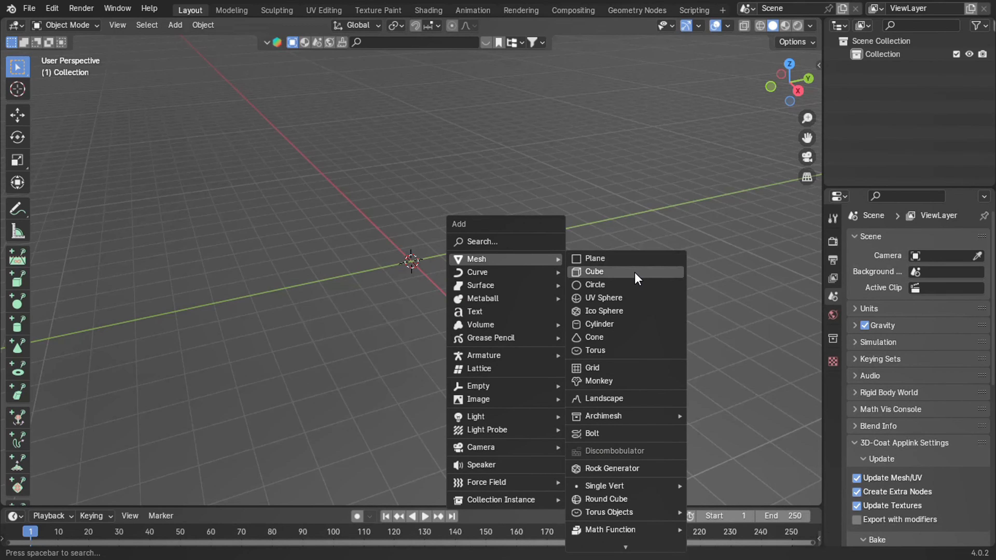
left_click(597, 379)
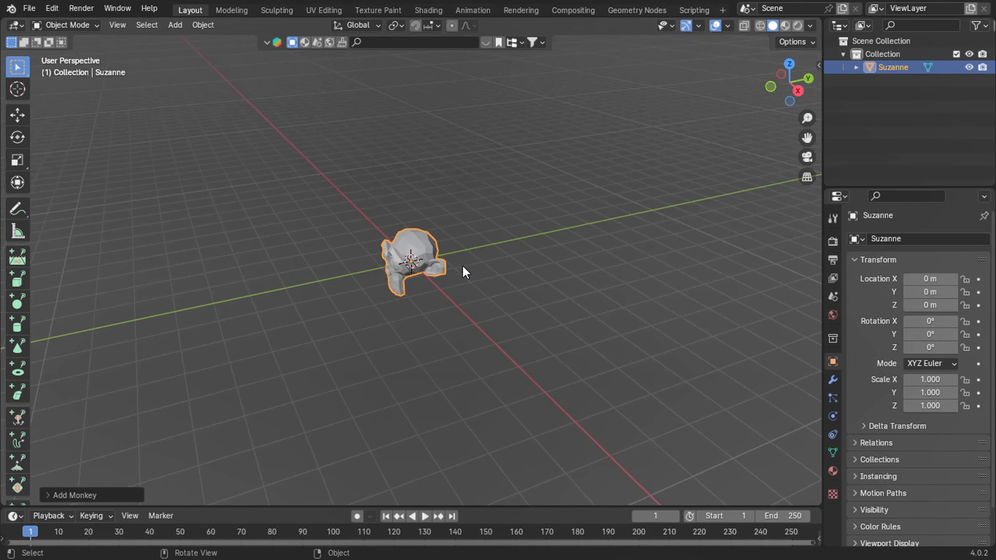
key("r")
key("z")
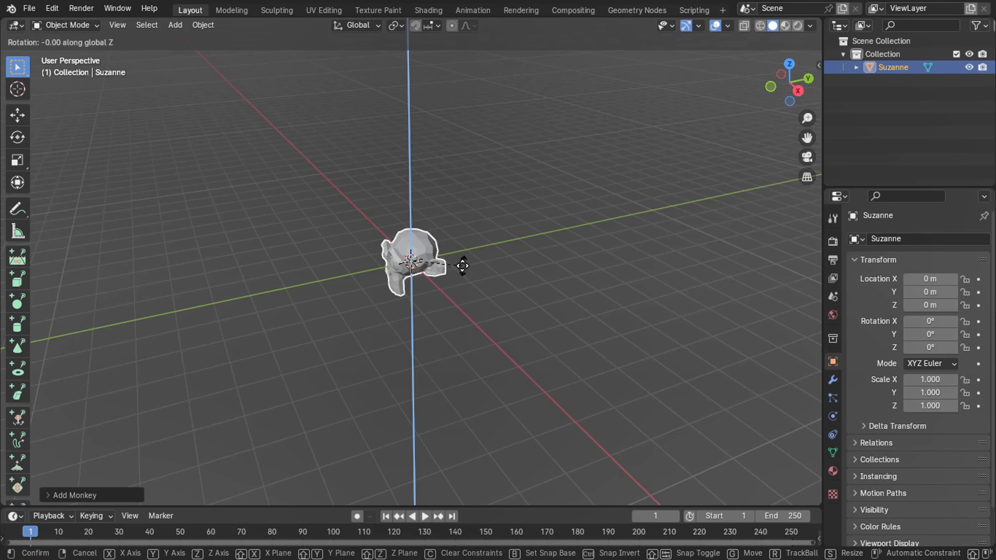
type("90")
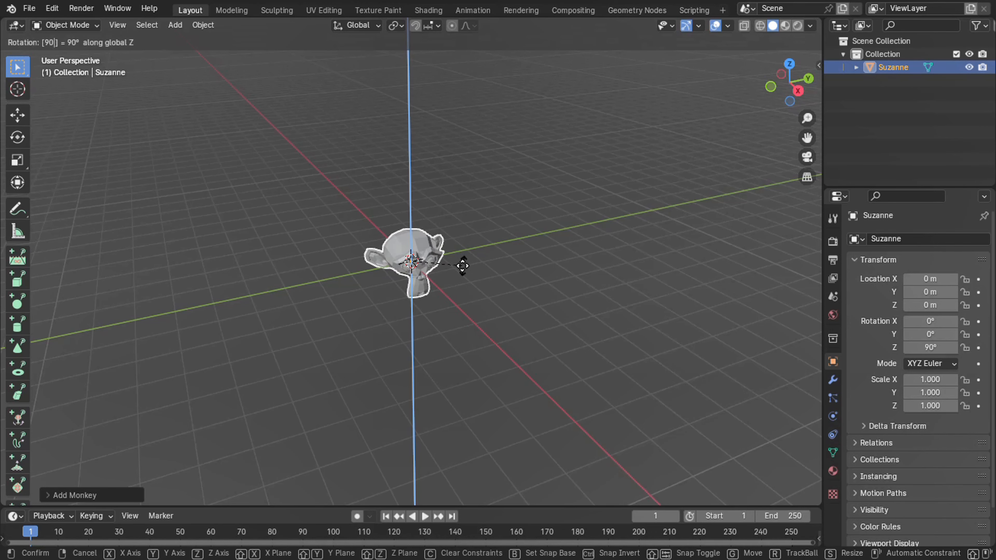
key("Return")
Add a cube mesh at the origin, around the monkey head.
left_click(798, 92)
middle_click_drag(796, 98, 769, 137)
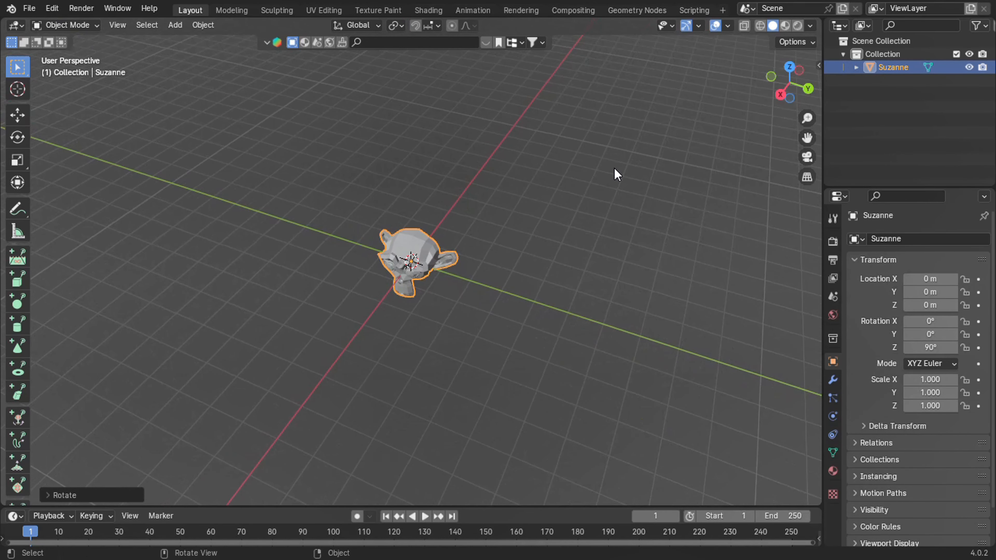
key("shift+a")
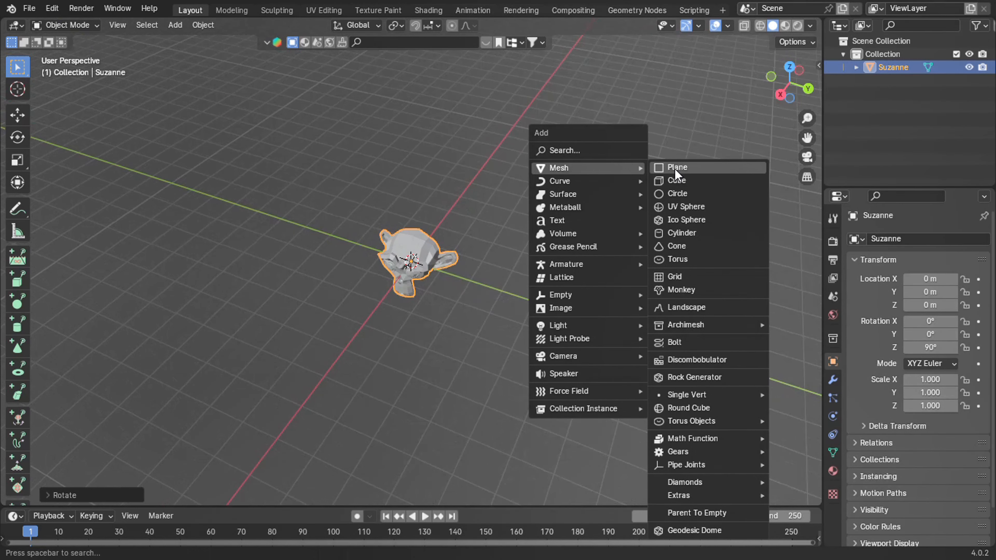
left_click(678, 178)
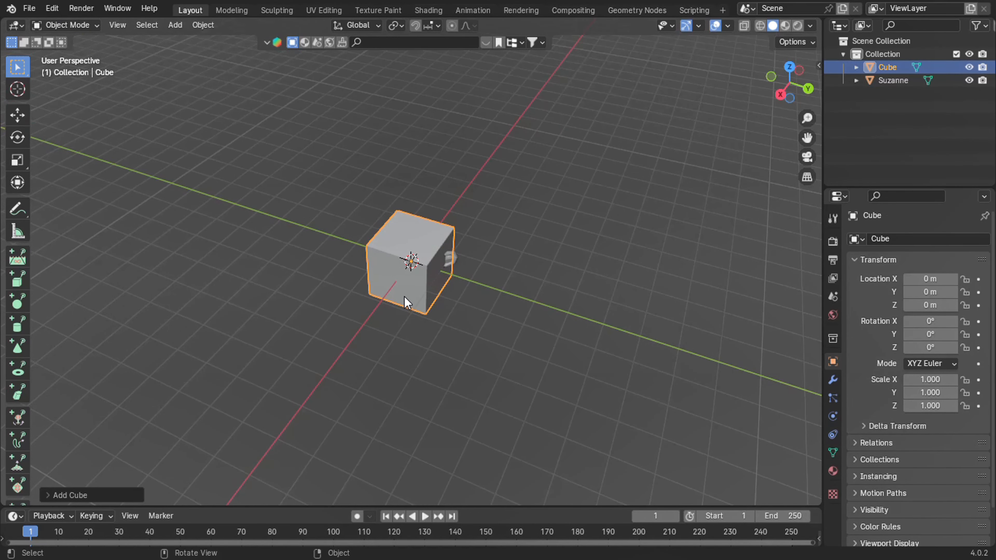
Move the cube 1 m up along the global Z axis.
key("s")
type("z")
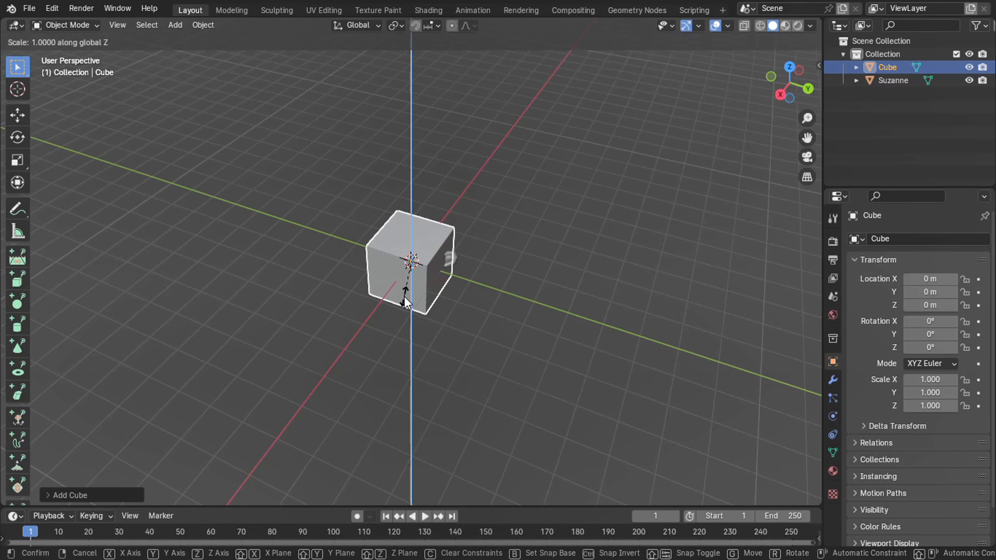
type("2")
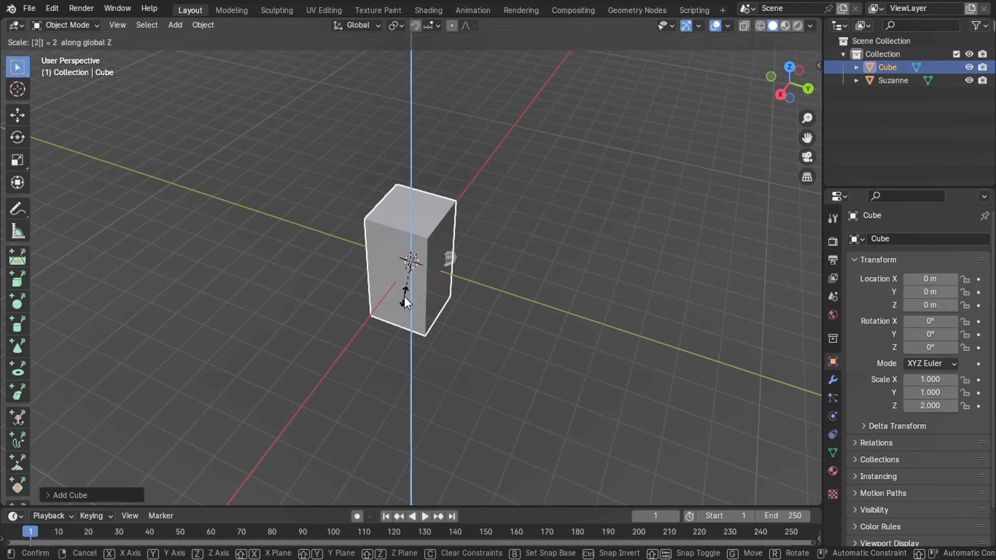
key("BackSpace")
key("BackSpace")
type("g2")
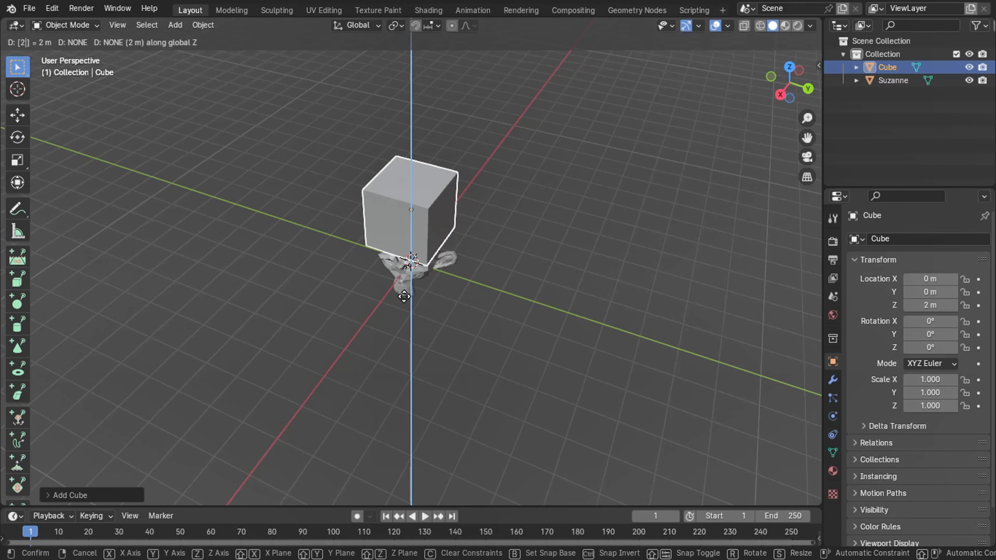
key("BackSpace")
type("1")
key("Return")
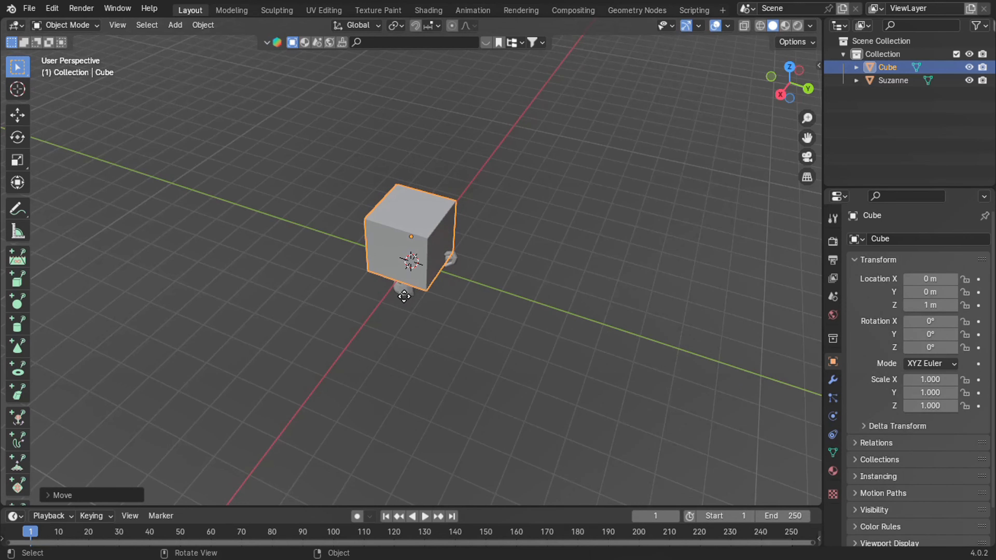
Delete the cube's two upper front vertices in Edit Mode, keeping only the floor and back wall faces.
mouse_move(769, 98)
left_mouse_down()
mouse_move(703, 85)
mouse_move(714, 67)
mouse_move(760, 100)
left_mouse_up()
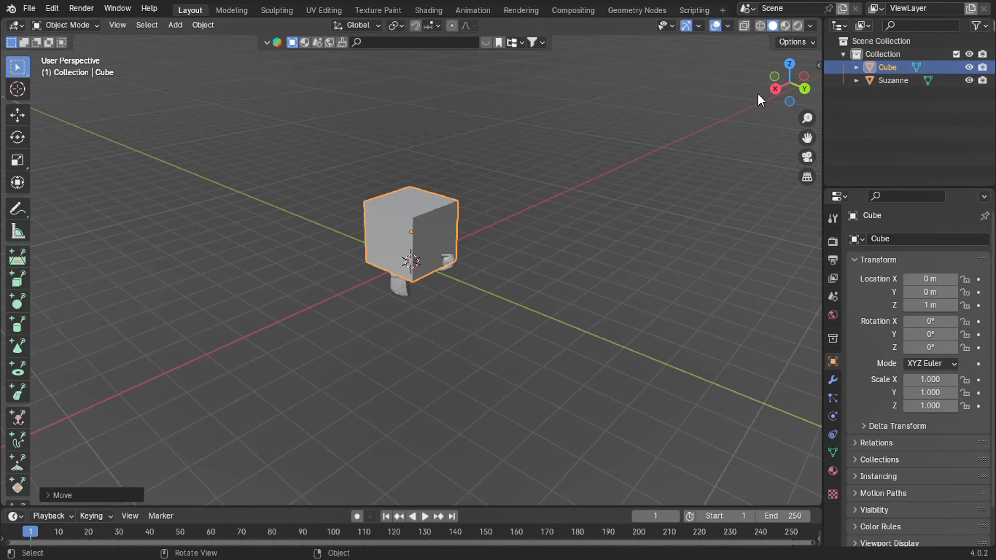
scroll(394, 208, "up", 3)
scroll(395, 207, "down", 3)
scroll(395, 207, "up", 4)
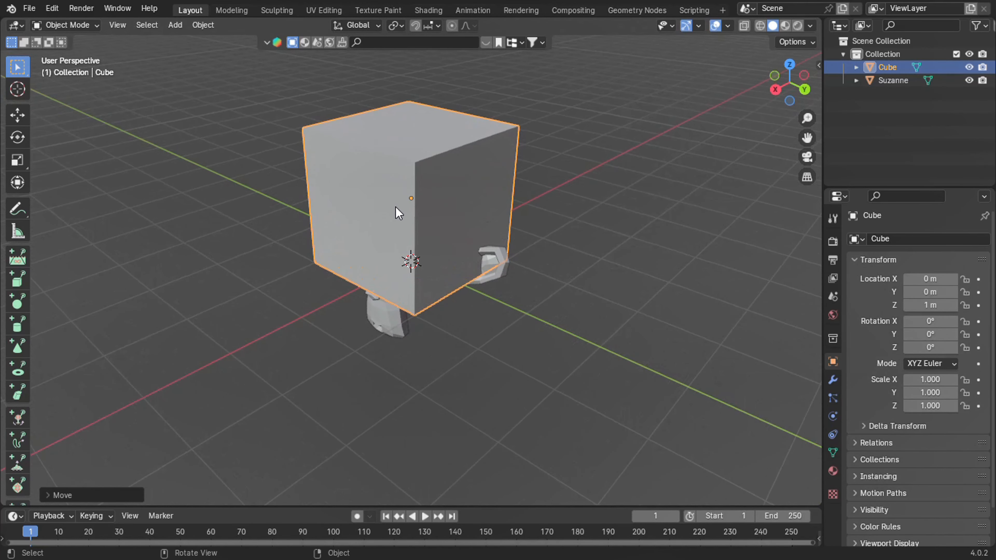
key("Tab")
left_click(389, 156)
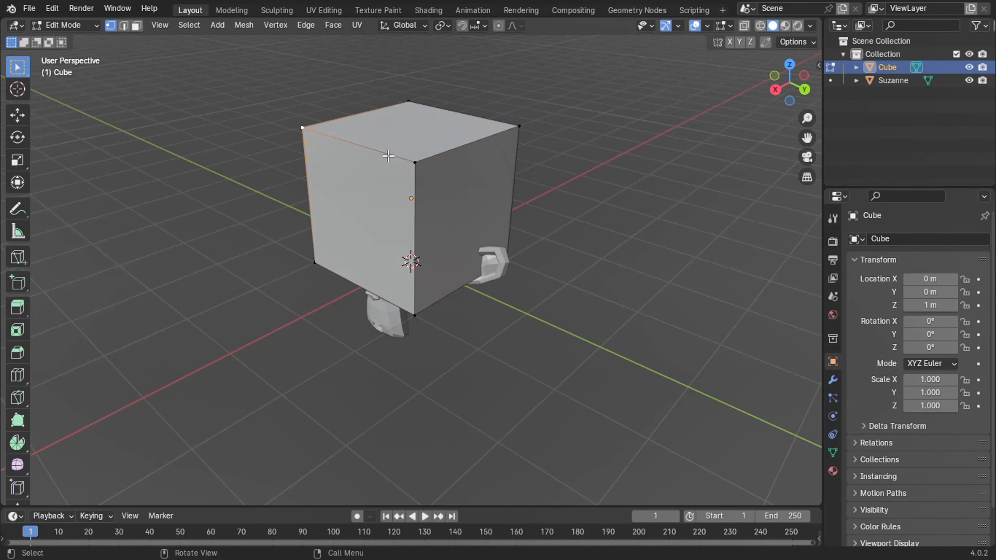
key("x")
left_click(420, 169)
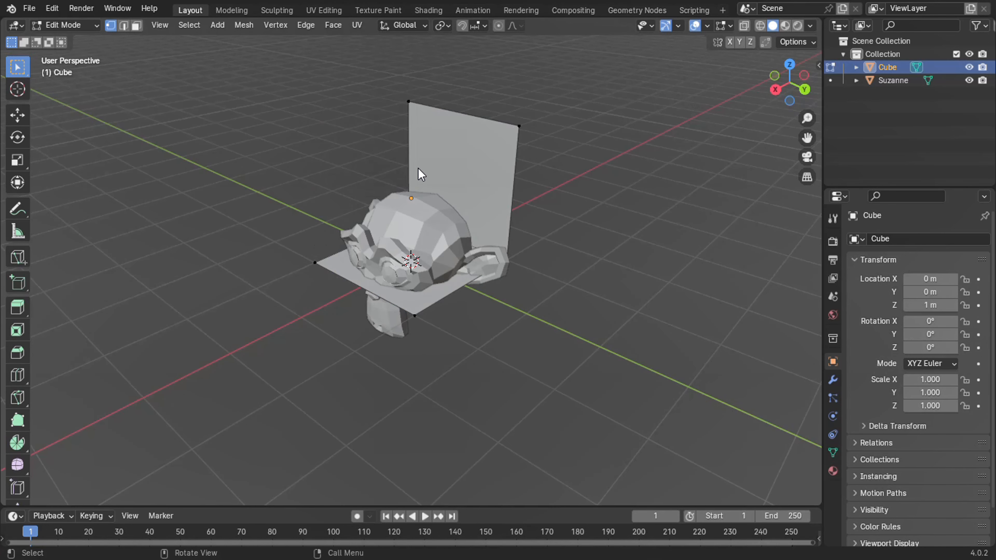
Return to Object Mode, hide the monkey head and select the cut-open cube.
key("Tab")
left_click(431, 251)
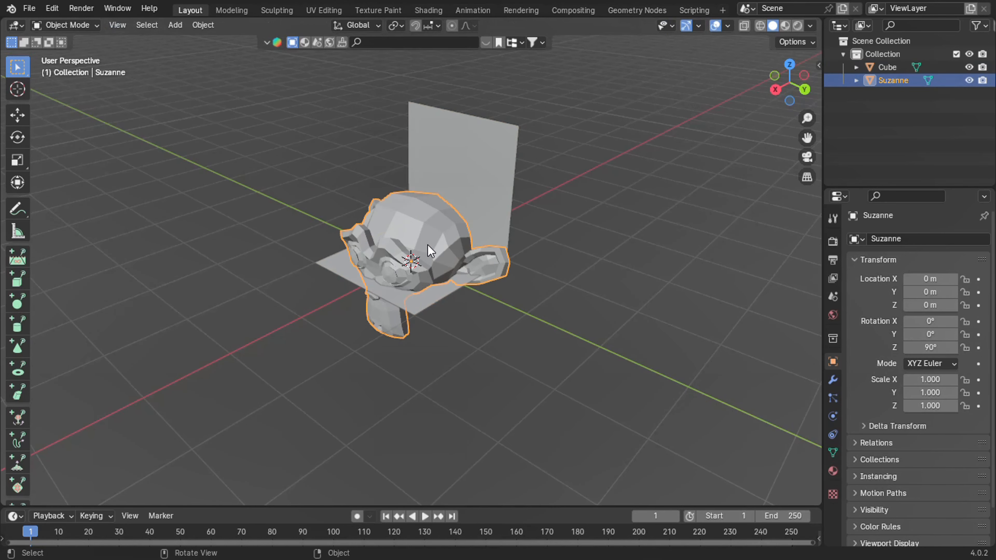
key("h")
left_click(430, 251)
key("Tab")
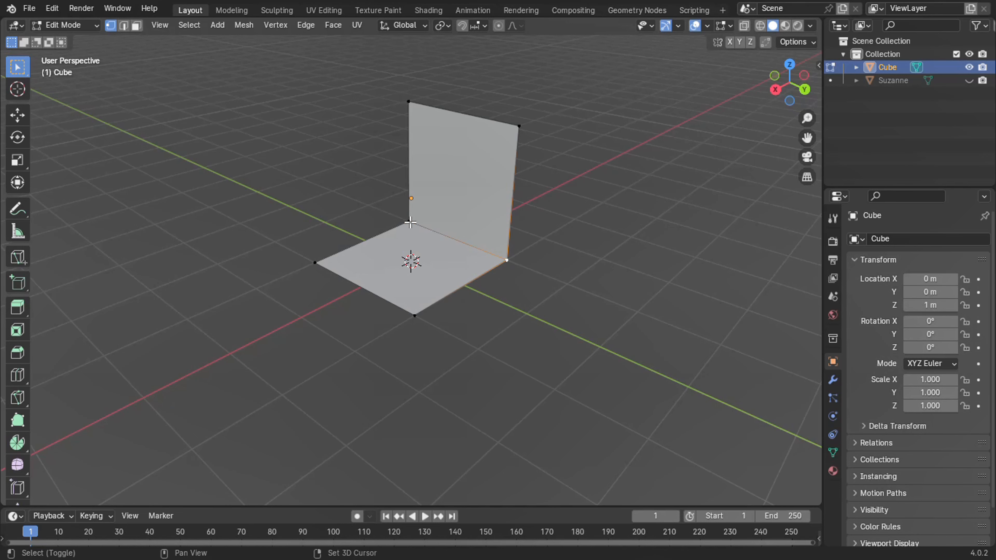
left_click(15, 354)
mouse_move(485, 262)
left_mouse_down()
mouse_move(509, 271)
mouse_move(482, 260)
left_mouse_up()
key("Tab")
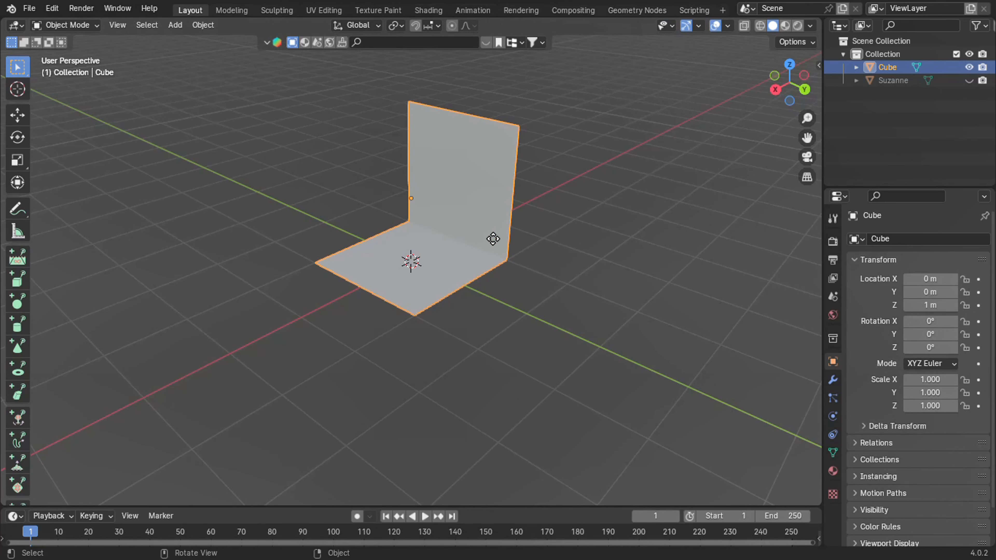
Add a Bevel modifier to the cut-open cube with 27 segments and an amount of 0.5 m.
left_click(833, 380)
key("Tab")
left_click(914, 239)
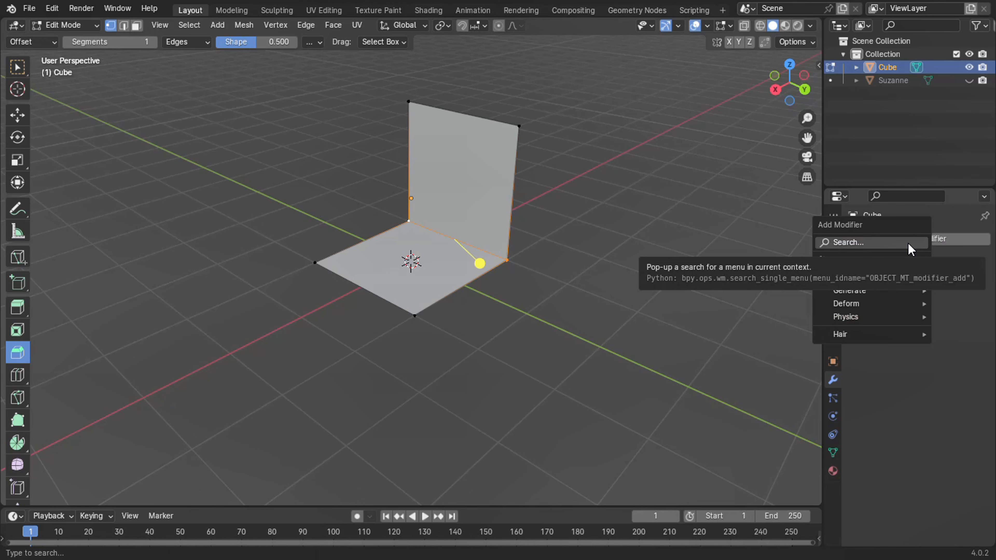
type("be")
key("Return")
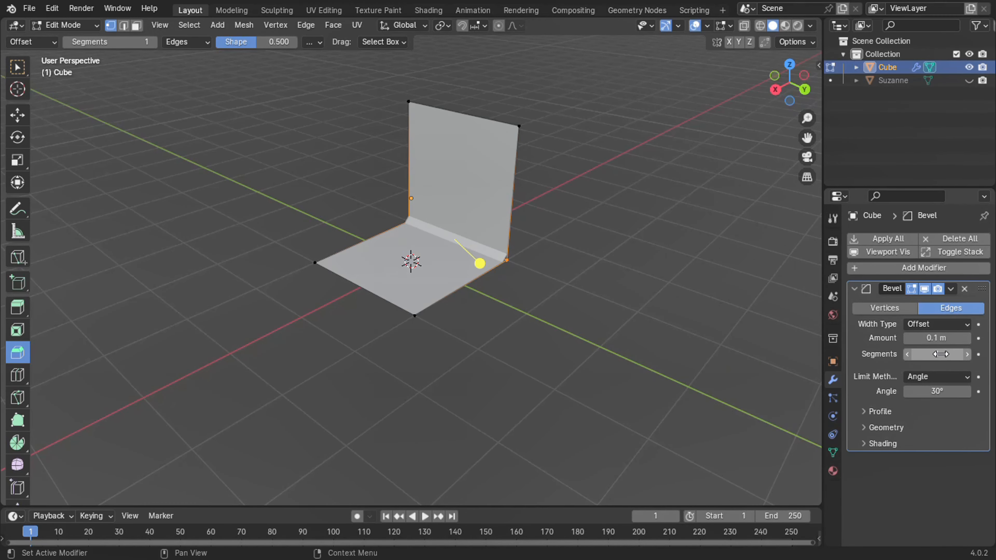
left_click_drag(938, 355, 988, 355)
left_click_drag(938, 338, 787, 335)
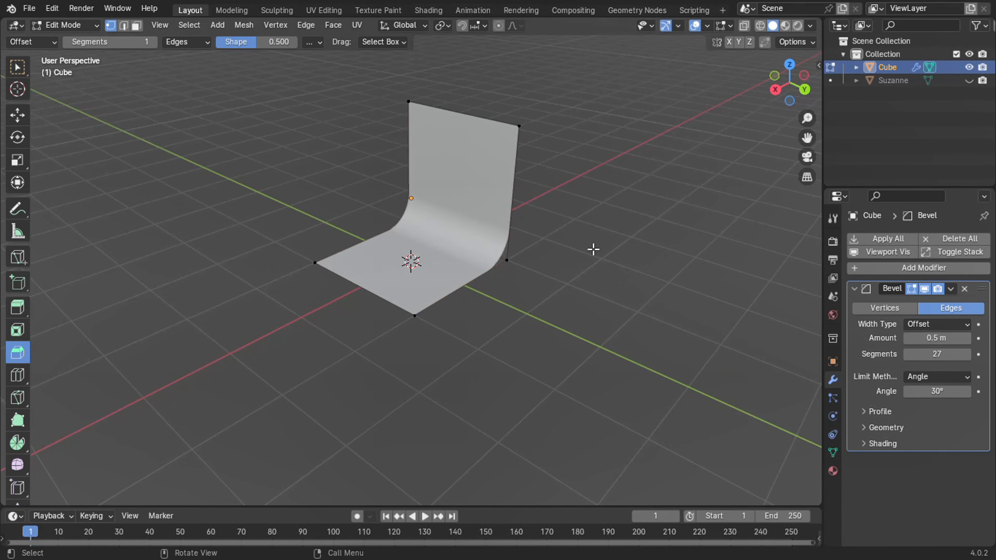
Apply the Bevel modifier to the backdrop in Object Mode and unhide the monkey head.
left_click(884, 239)
key("Tab")
left_click(884, 239)
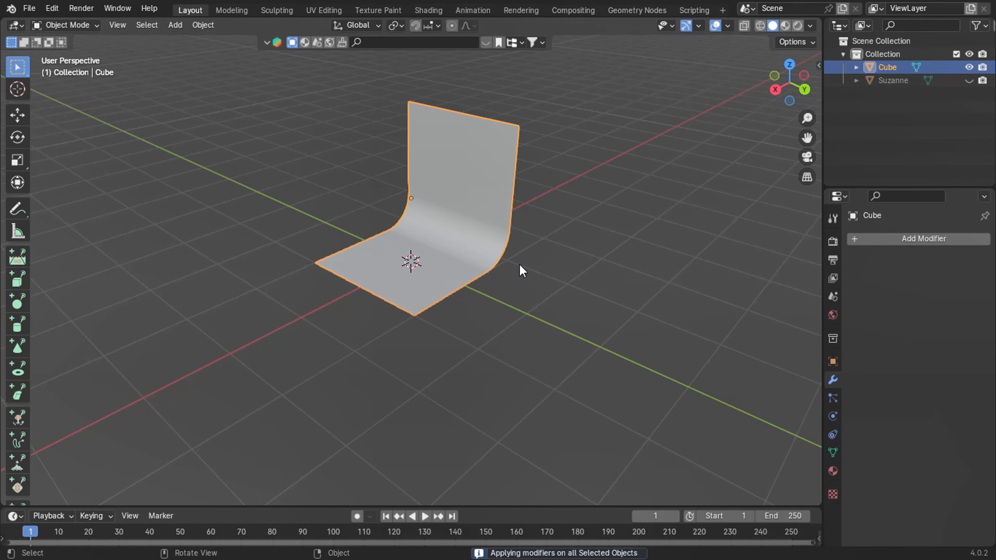
left_click(969, 80)
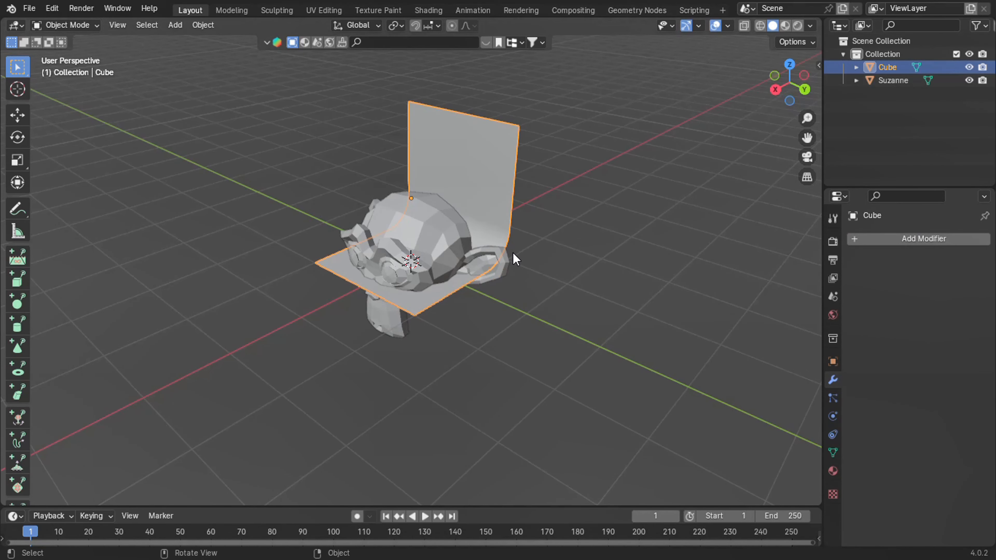
middle_click_drag(486, 173, 547, 184)
left_click(476, 250)
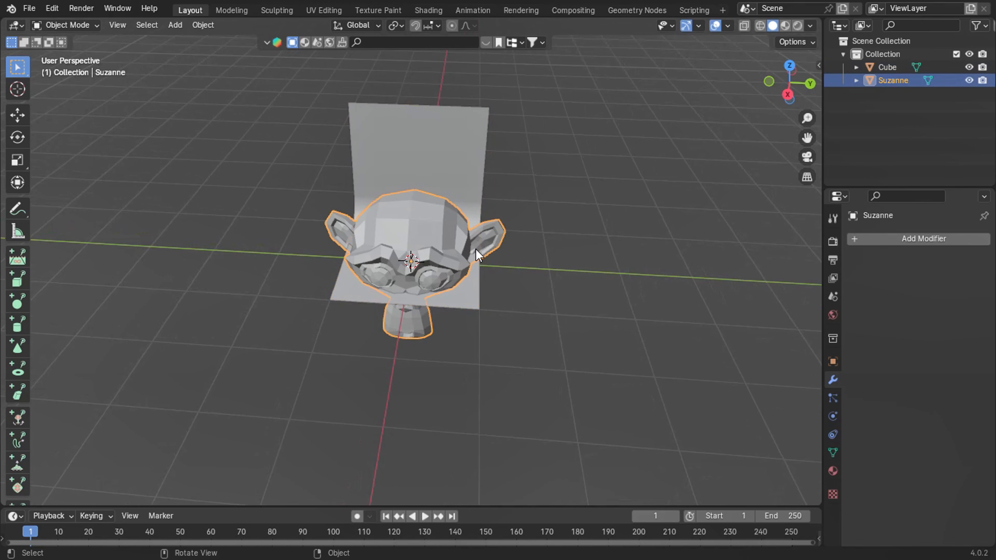
left_click(581, 240)
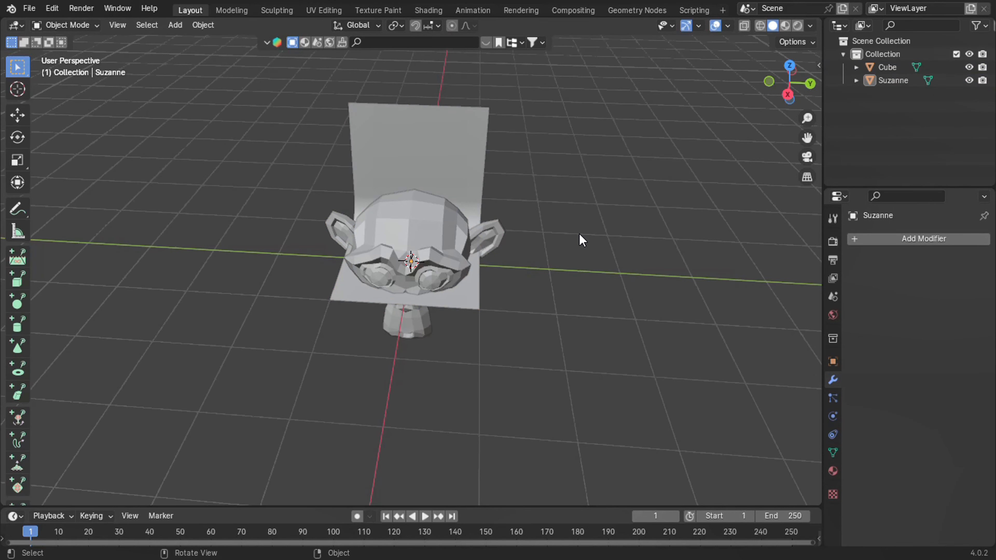
left_click(456, 268)
left_click(606, 219)
Add a camera to the scene and look through it.
key("shift+a")
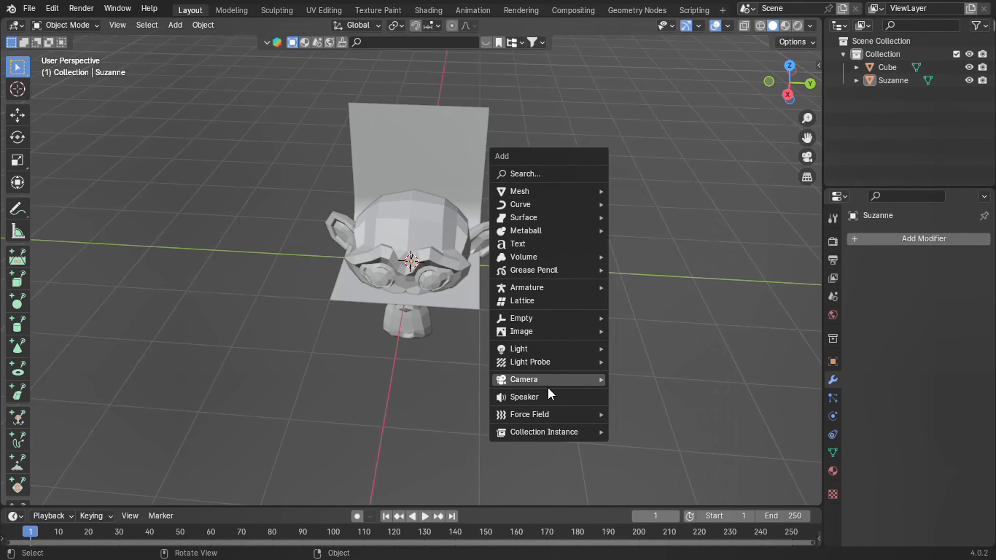
mouse_move(602, 381)
left_click(639, 379)
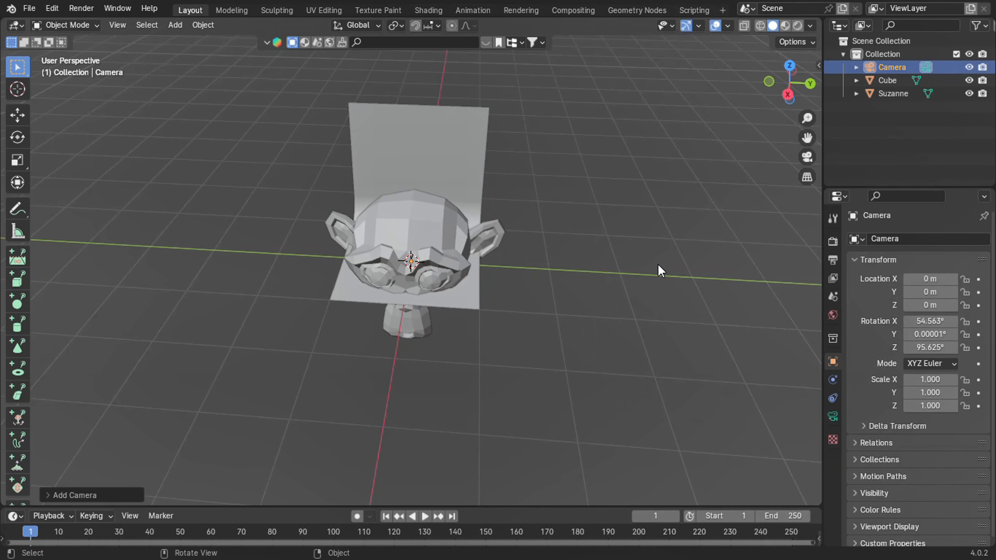
key("KP_0")
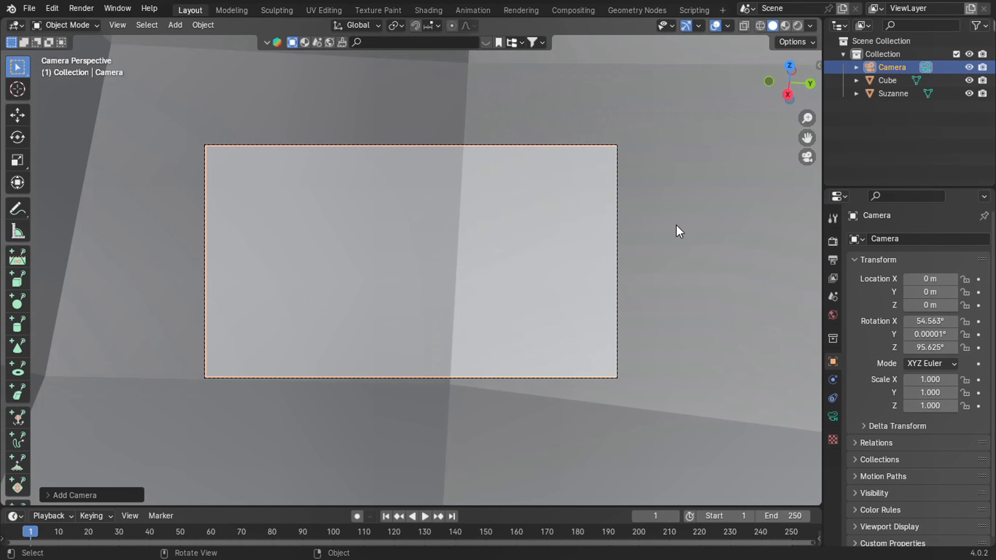
Lock the camera to the view so that navigating the viewport moves it.
key("n")
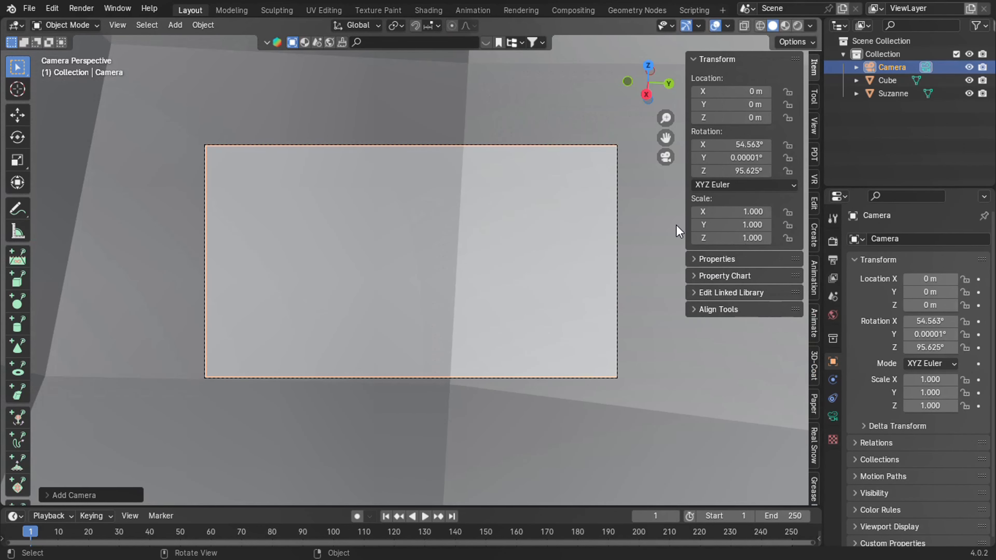
left_click(811, 124)
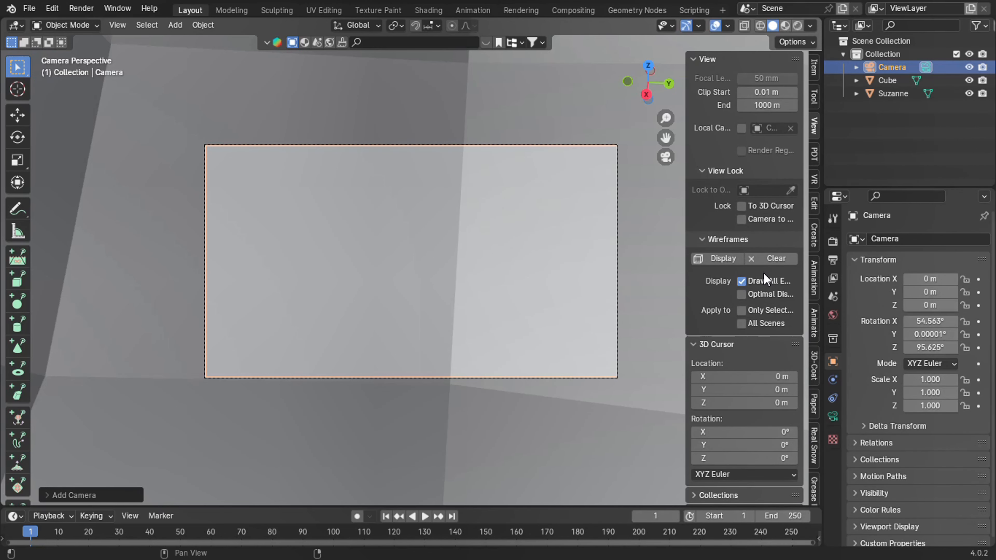
left_click(747, 222)
key("n")
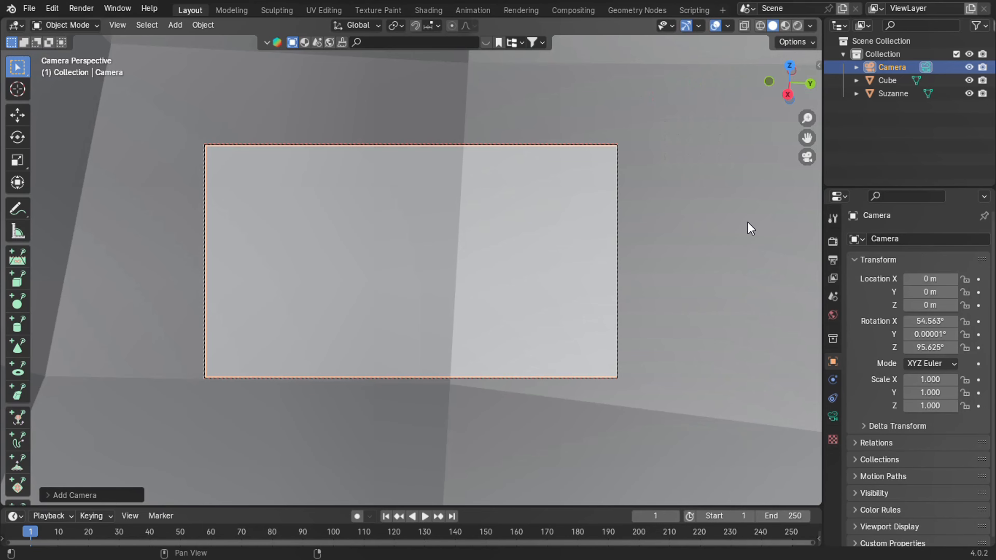
Pull the camera back and lower it to face the monkey head frontally, at about X 9.05 m, Y -0.18 m, Z 2.2 m.
scroll(750, 228, "down", 8)
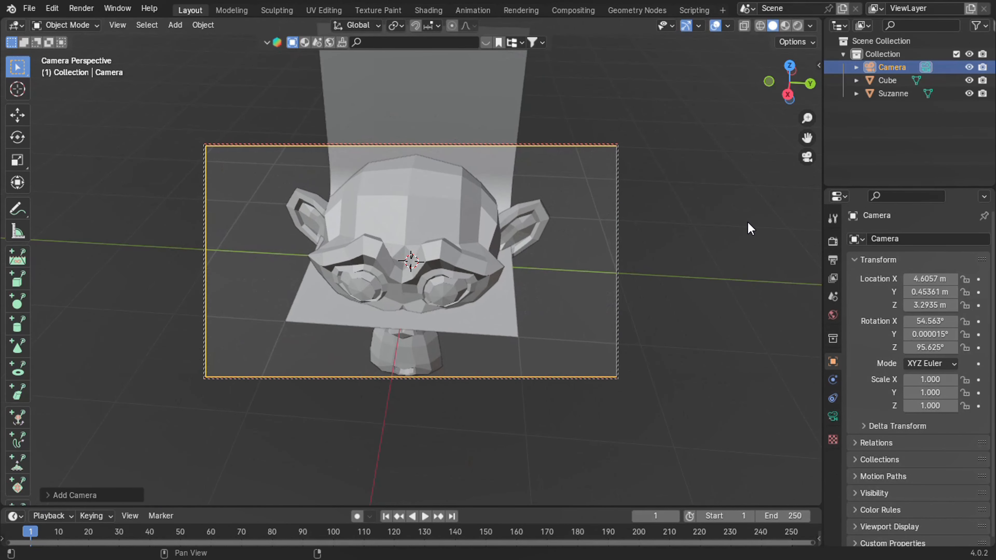
scroll(749, 227, "down", 5)
left_click_drag(789, 86, 797, 59)
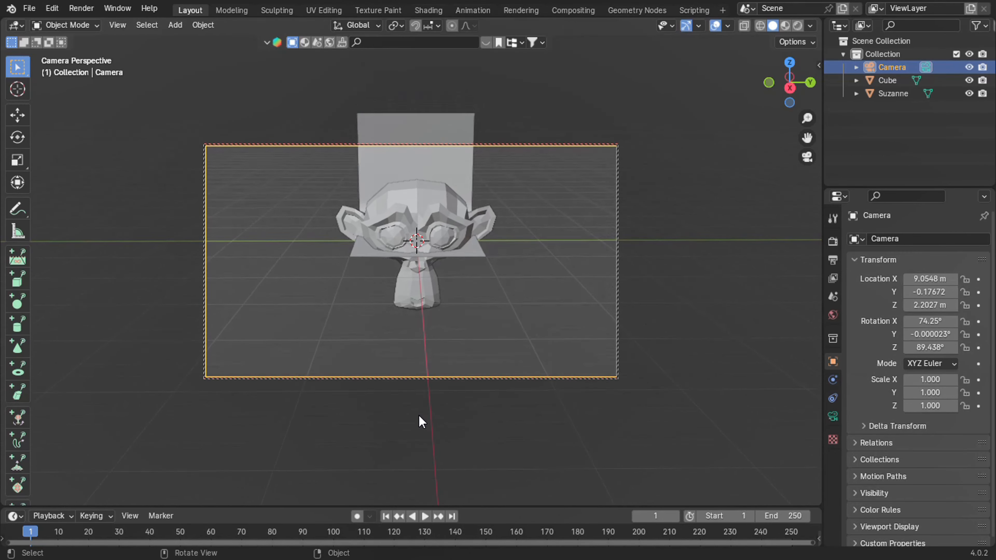
Move the camera in toward the monkey head and pull it back out to about X 9.96 m, Z 2.46 m.
scroll(419, 415, "up", 1)
scroll(448, 123, "up", 4)
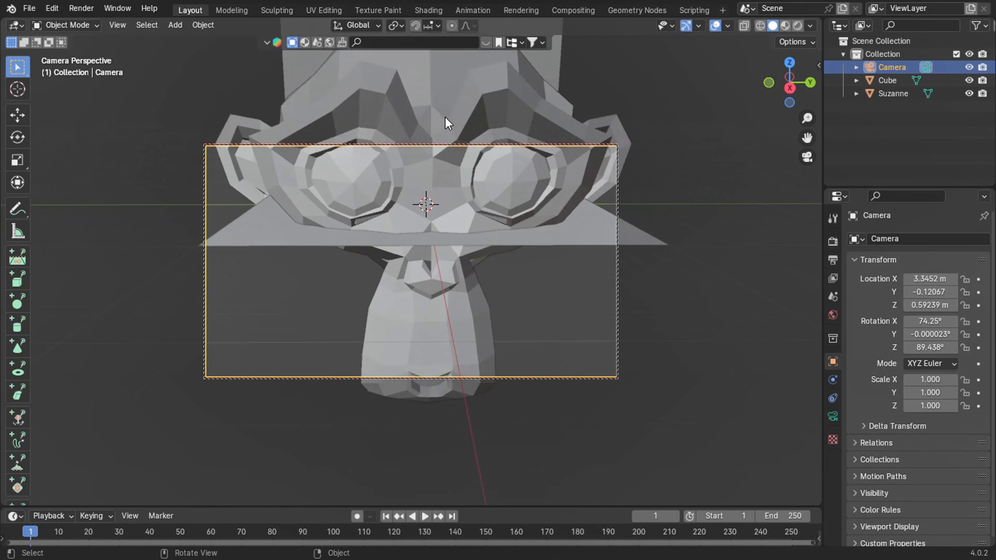
scroll(448, 123, "down", 5)
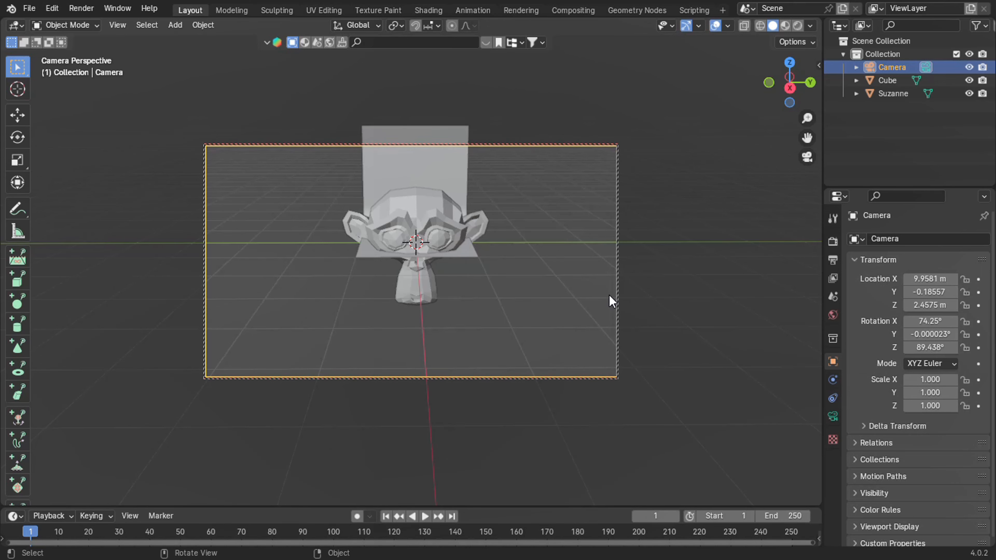
Set the camera's location to X 10 m, Y 0 m and Z 5 m.
left_click(928, 284)
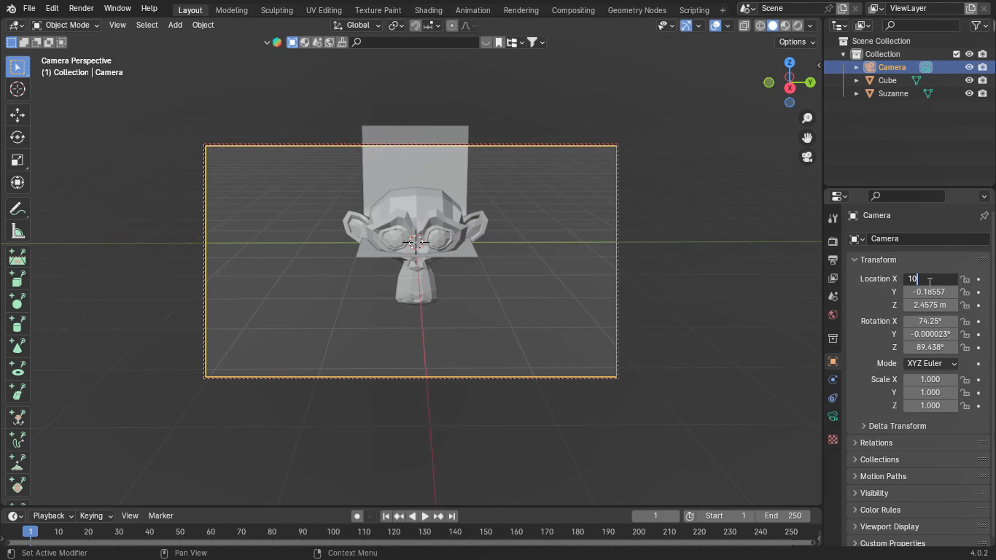
key("Return")
left_click(930, 292)
type("0")
key("Return")
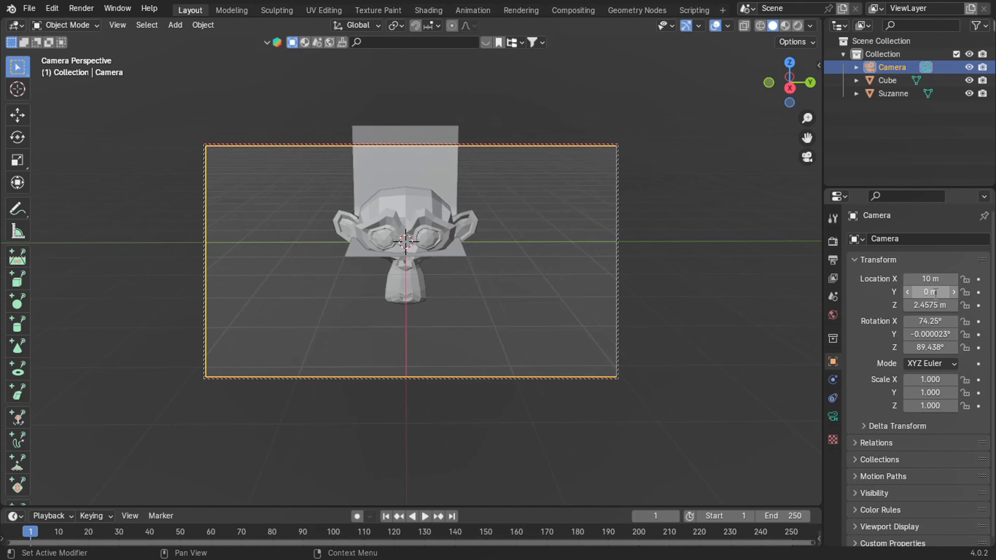
left_click(933, 305)
left_click(930, 305)
type("5")
key("Return")
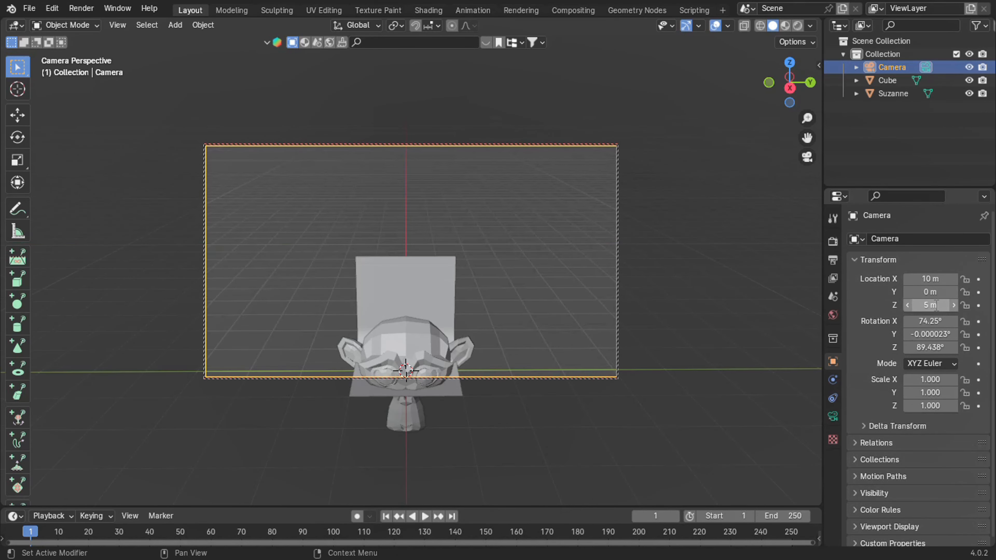
Set the camera's rotation to X 80°, Y 0° and Z 90°.
left_click(940, 321)
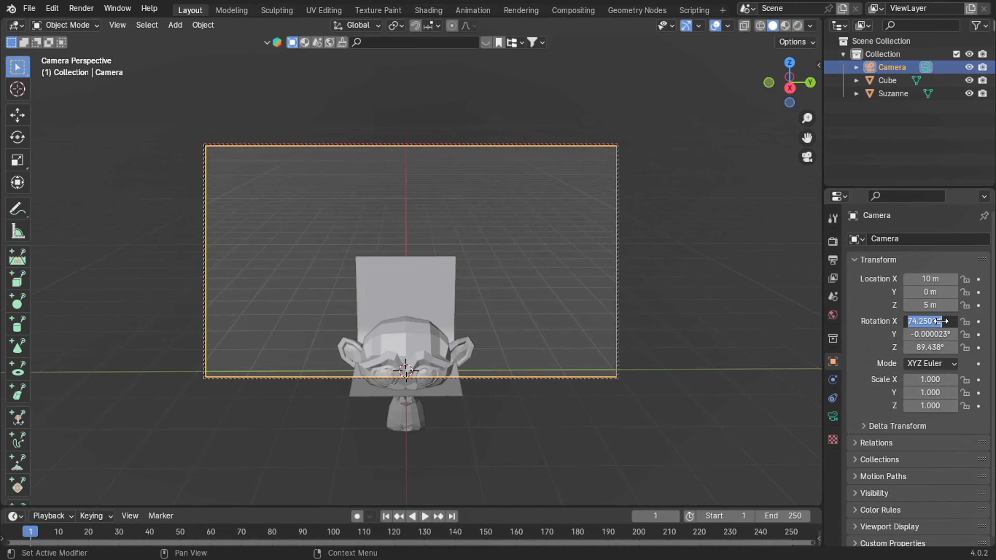
type("90")
key("Return")
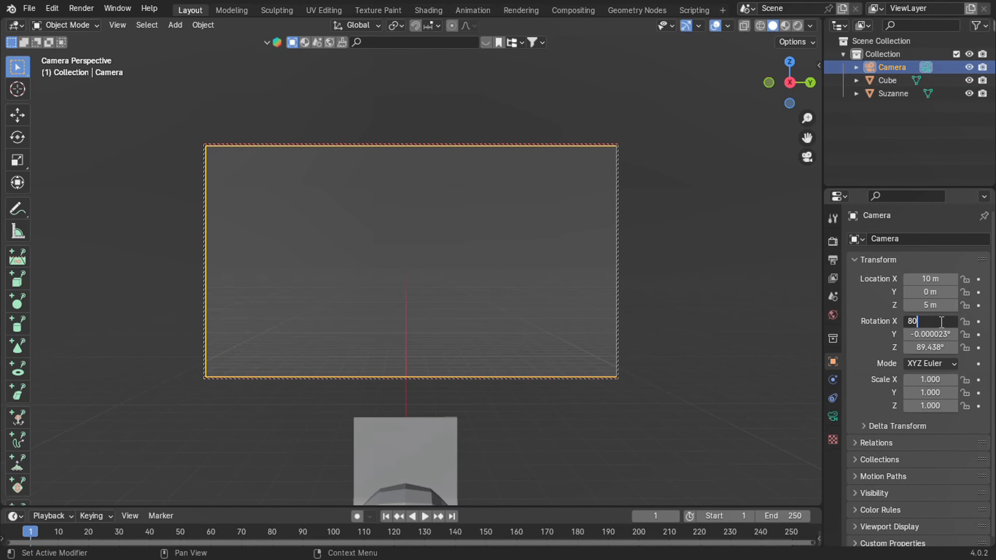
key("Return")
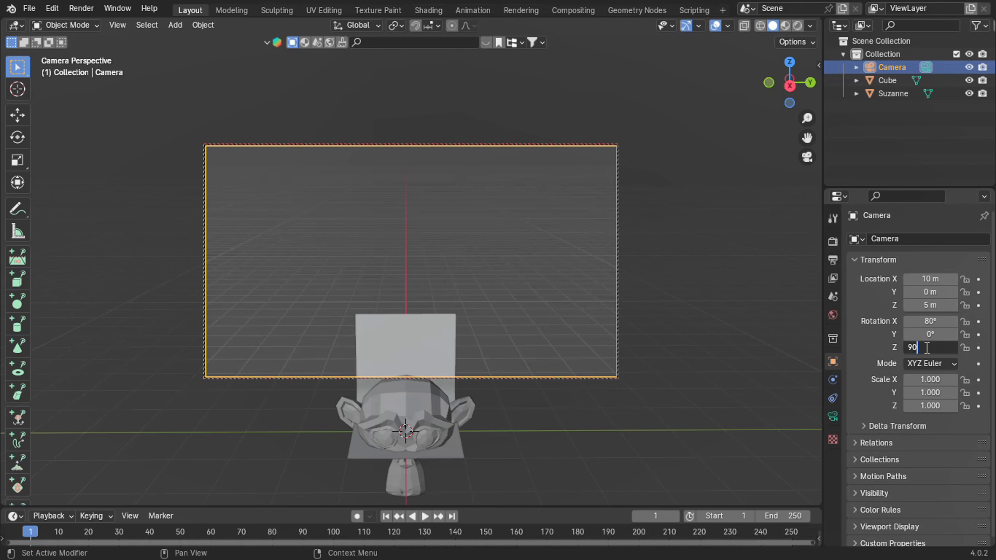
left_click(926, 348)
type("90")
key("Return")
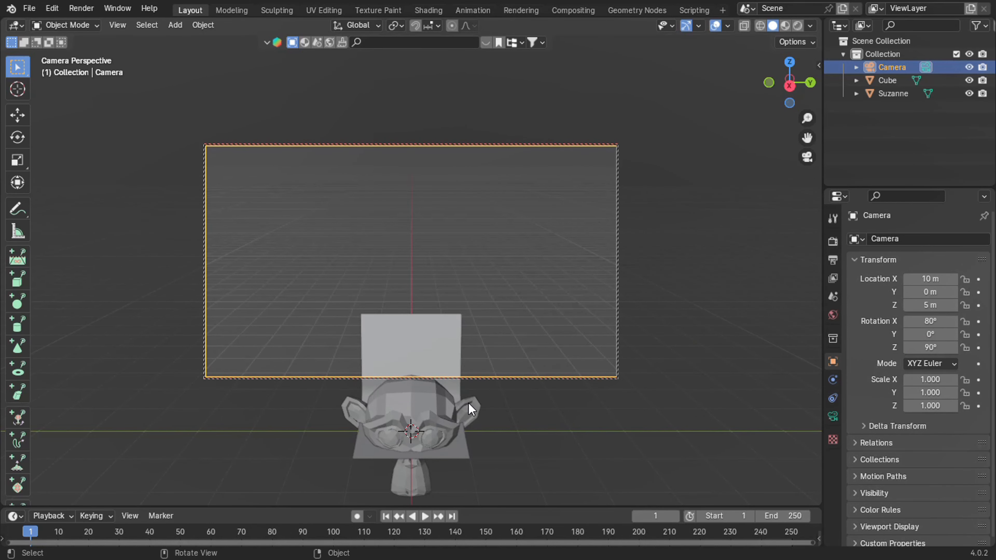
Enlarge the curved backdrop to a scale of 7.000 on all axes and set its Z location to 7 m.
left_click(434, 333)
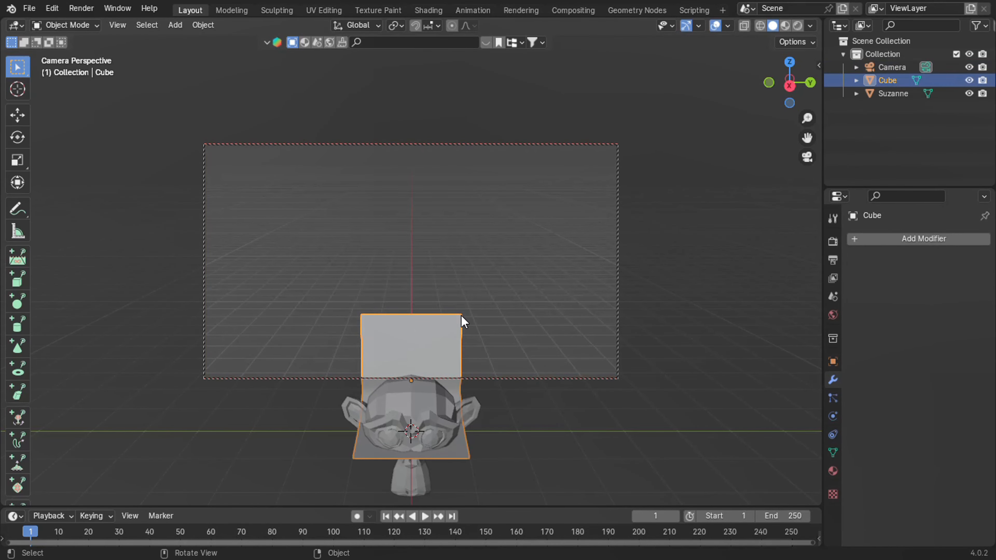
type("s2")
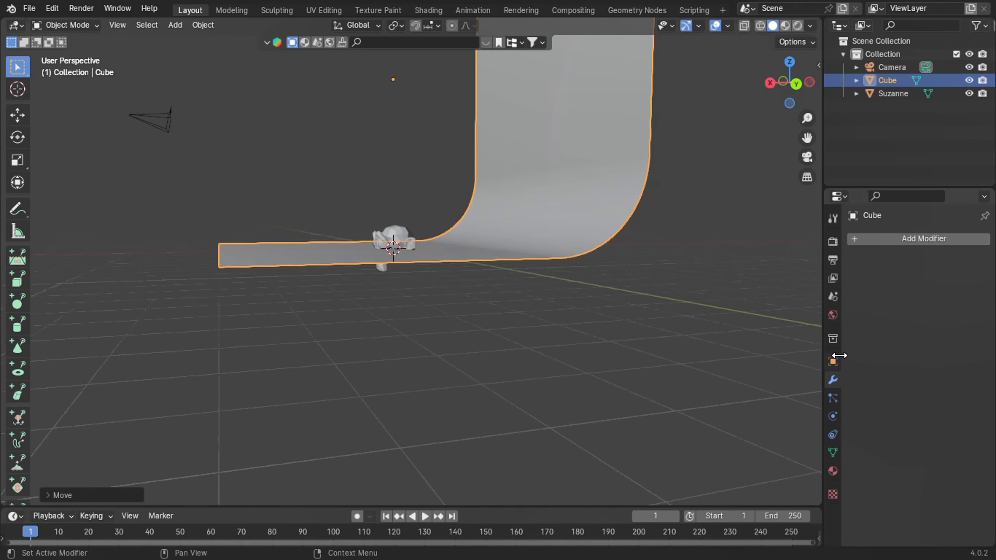
left_click(833, 362)
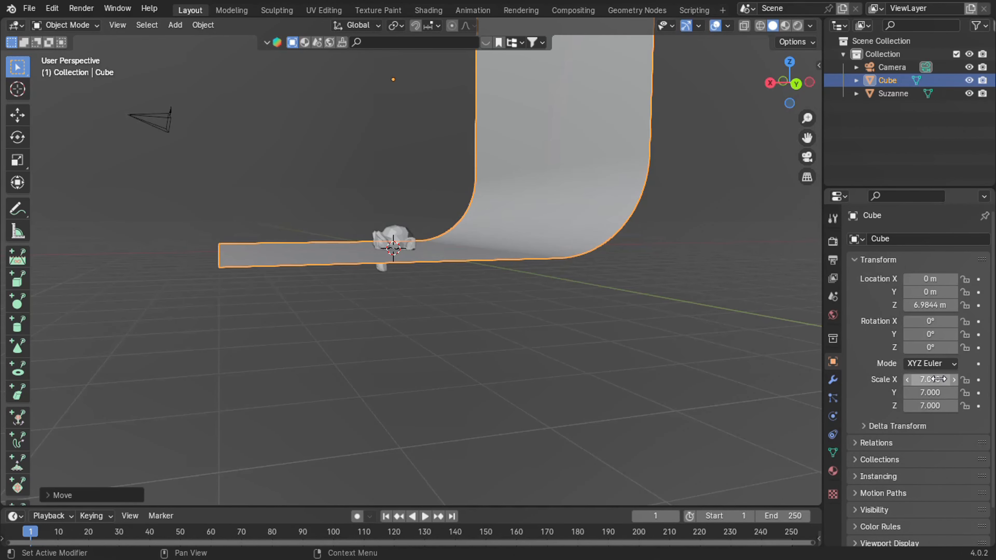
left_click(933, 306)
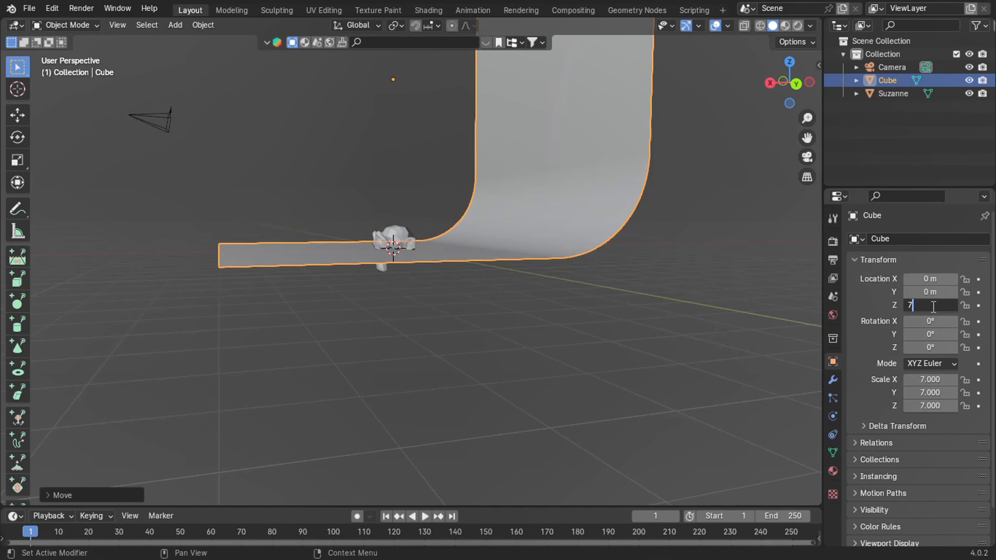
type("7")
key("Return")
left_click(711, 285)
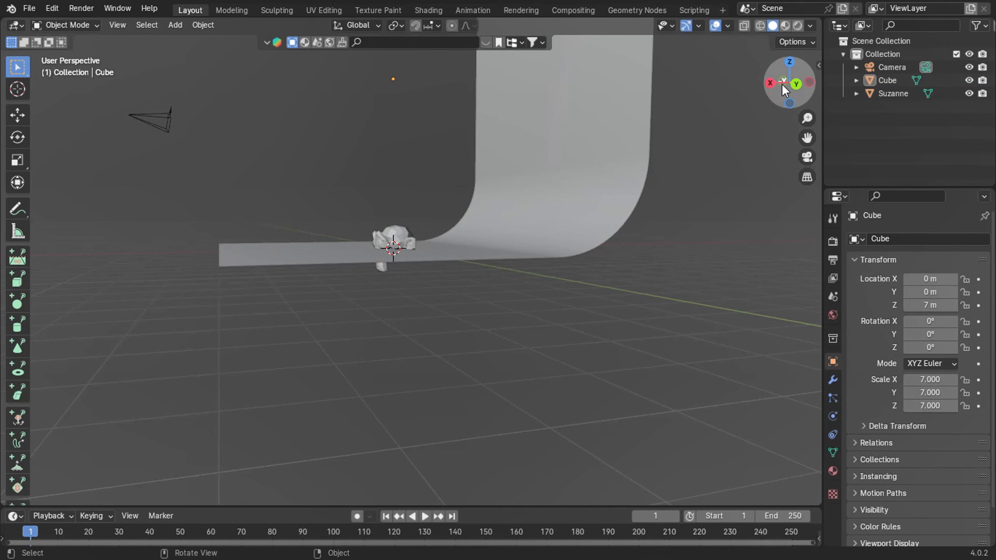
Raise the monkey head 4 m along the Z axis and return to the camera view.
left_click_drag(783, 90, 786, 103)
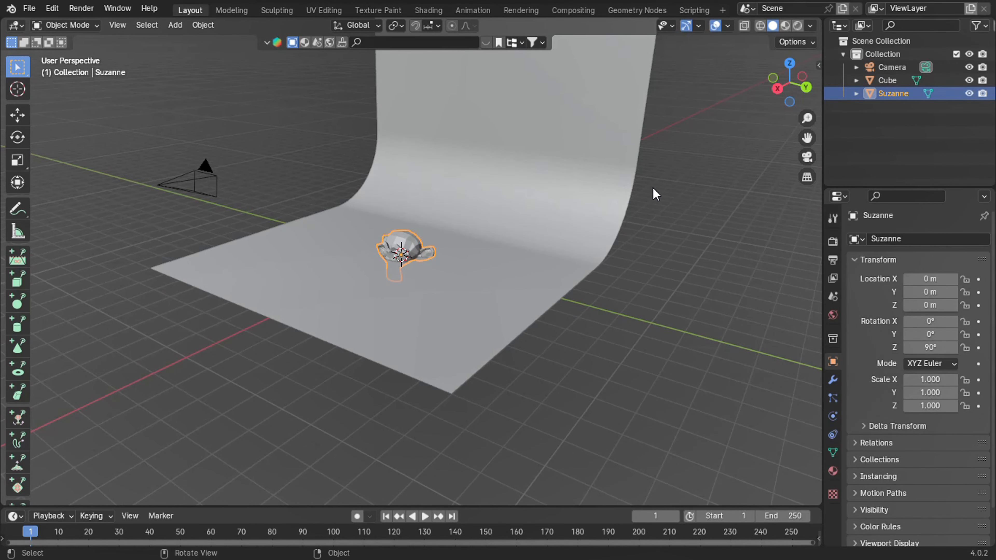
type("gz4")
key("Return")
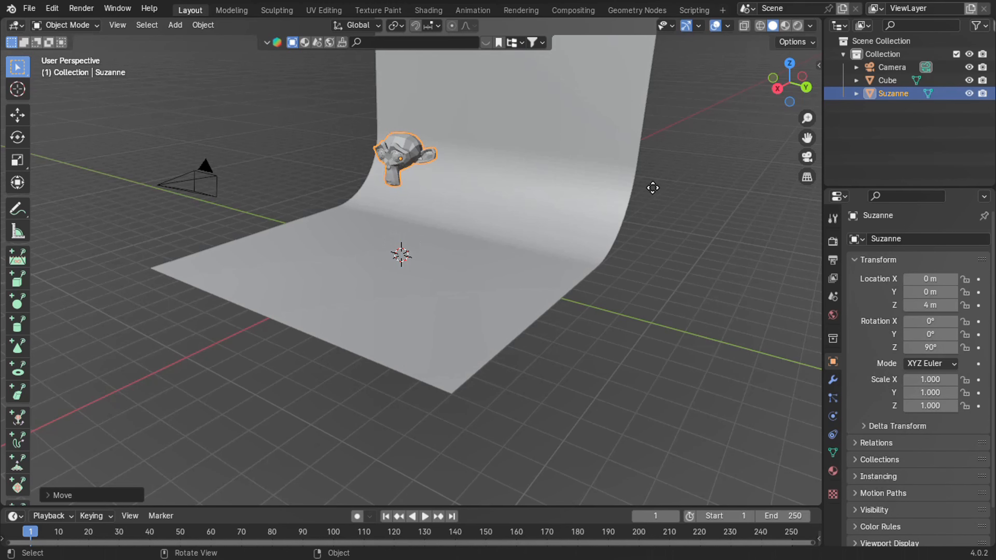
key("KP_0")
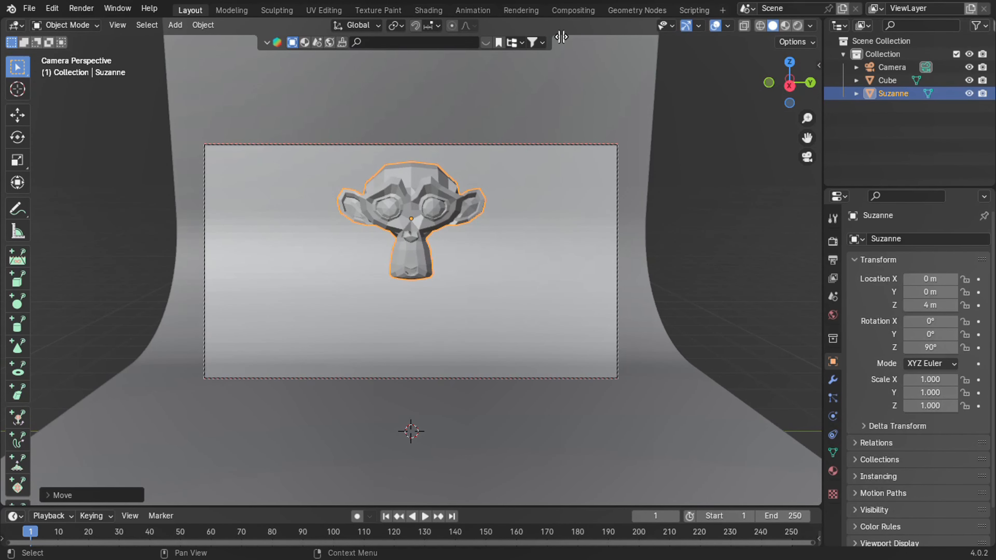
Split the 3D viewport vertically and hide the overlays, gizmos and toolbar in the new narrower viewport.
left_click_drag(604, 55, 553, 61)
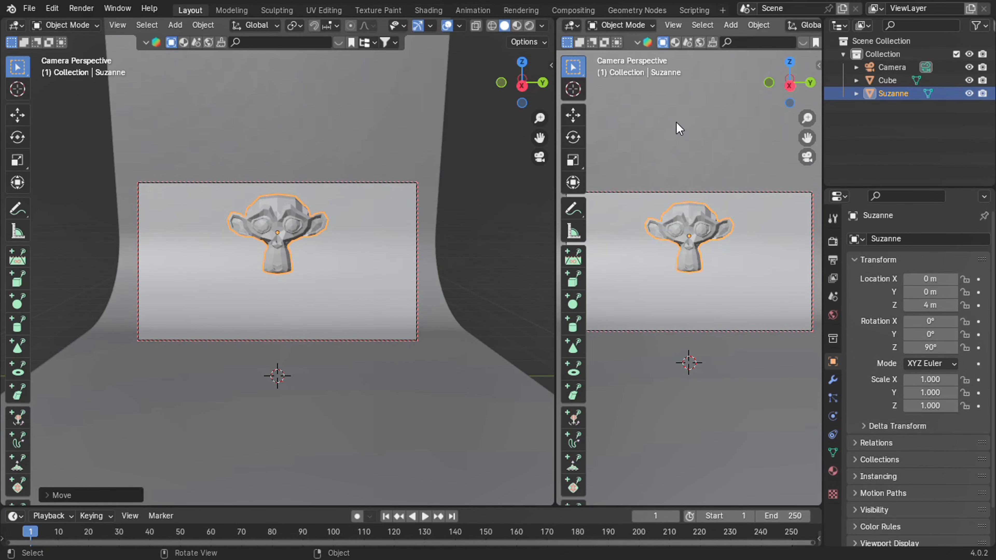
key("shift+alt+z")
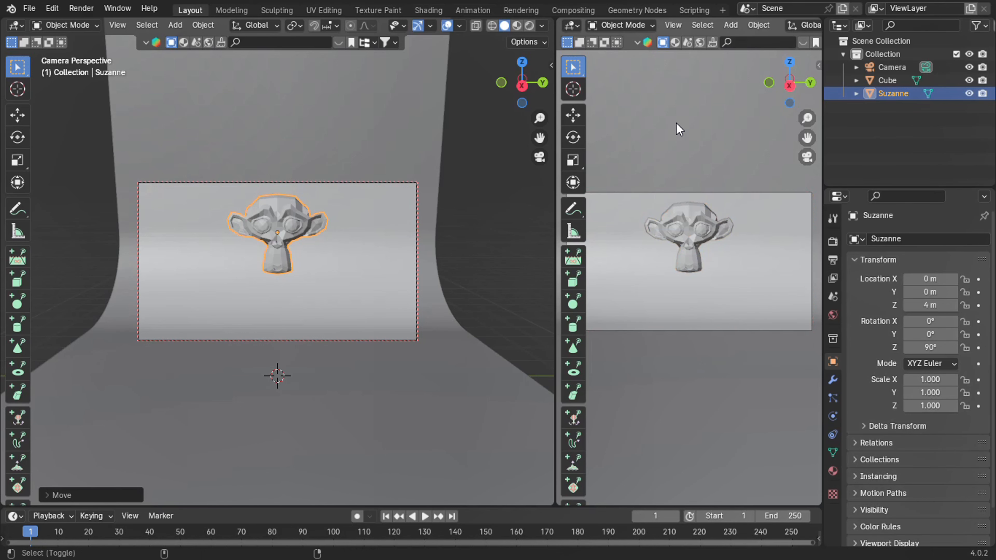
key("ctrl+grave")
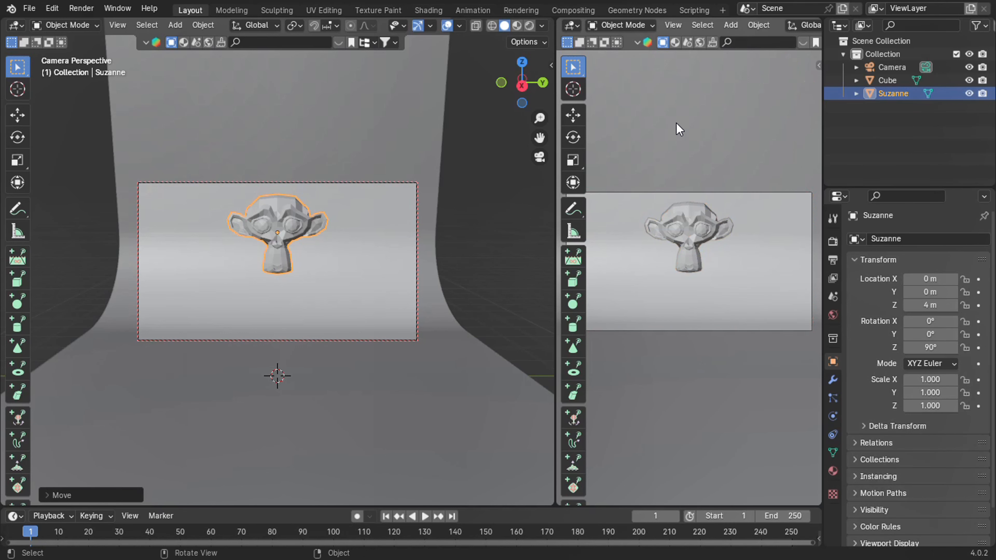
key("t")
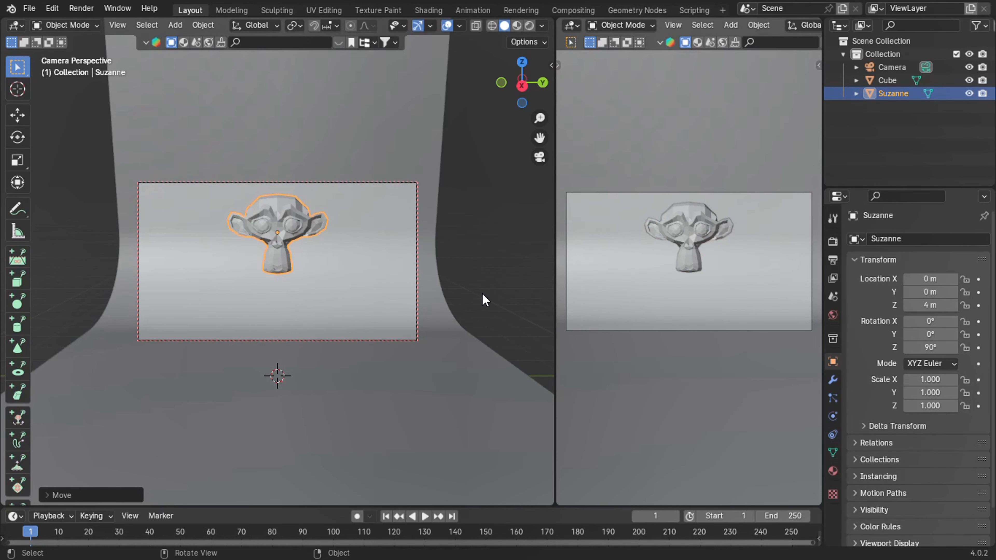
Undo the accidental camera orbit and turn off the Camera to View lock in the main viewport.
middle_click_drag(504, 80, 442, 126)
key("ctrl+z")
key("n")
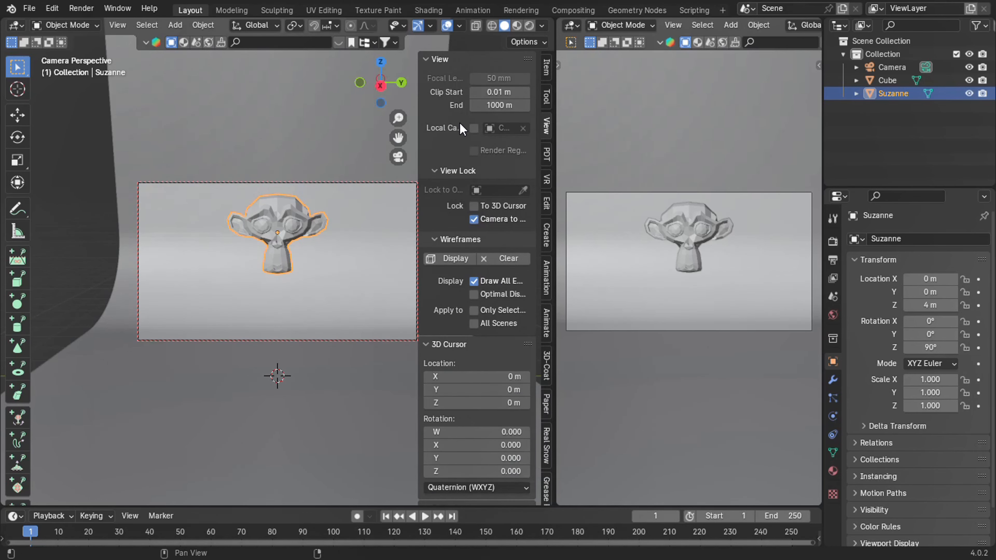
left_click(489, 219)
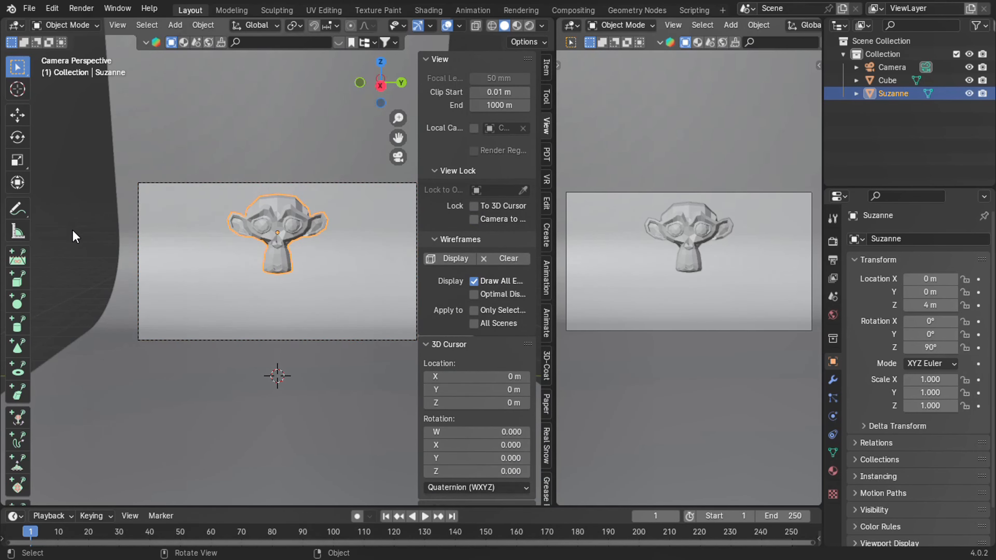
left_click(69, 245)
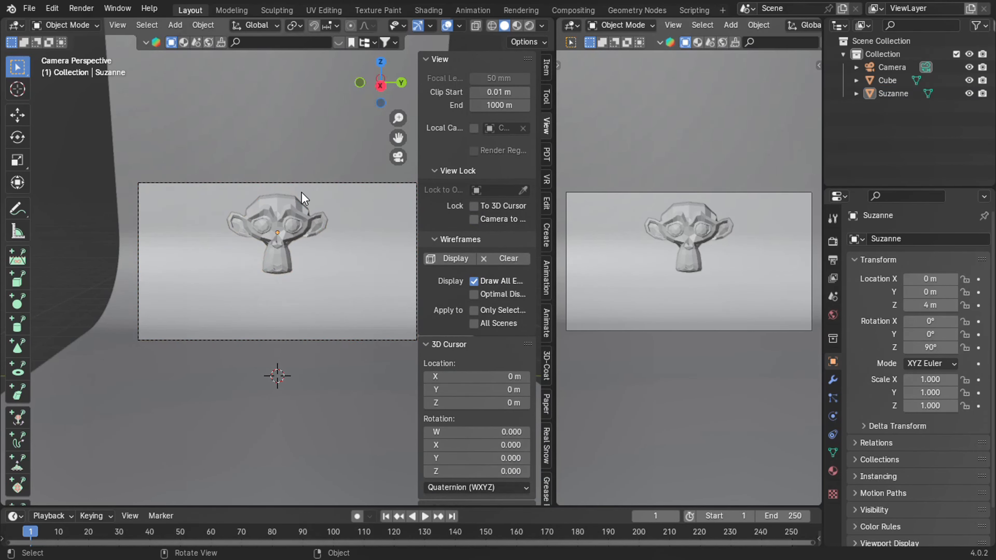
key("n")
middle_click_drag(482, 152, 372, 140)
left_click(240, 287)
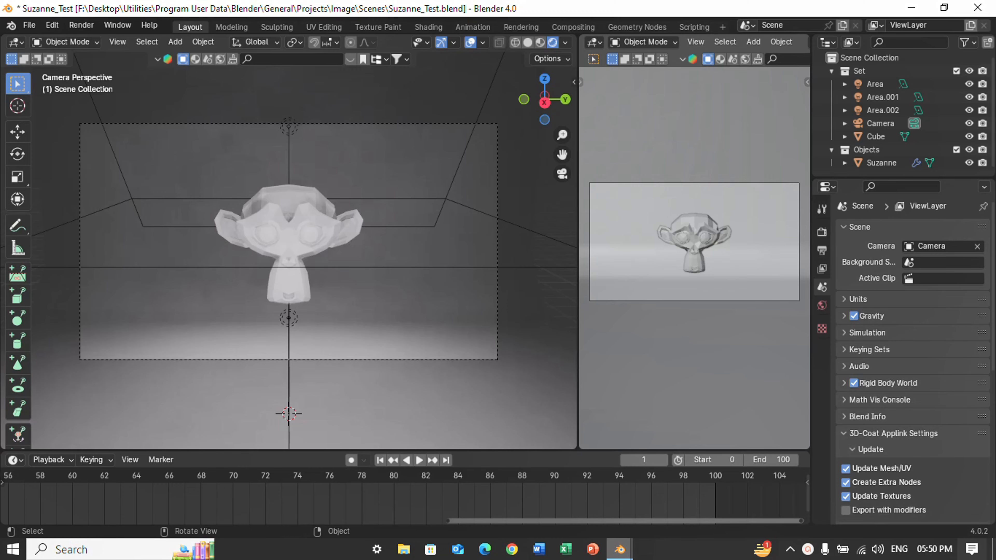
Add a plane mesh at the world origin beneath the monkey head and scale it by 2.5.
left_click_drag(553, 97, 559, 151)
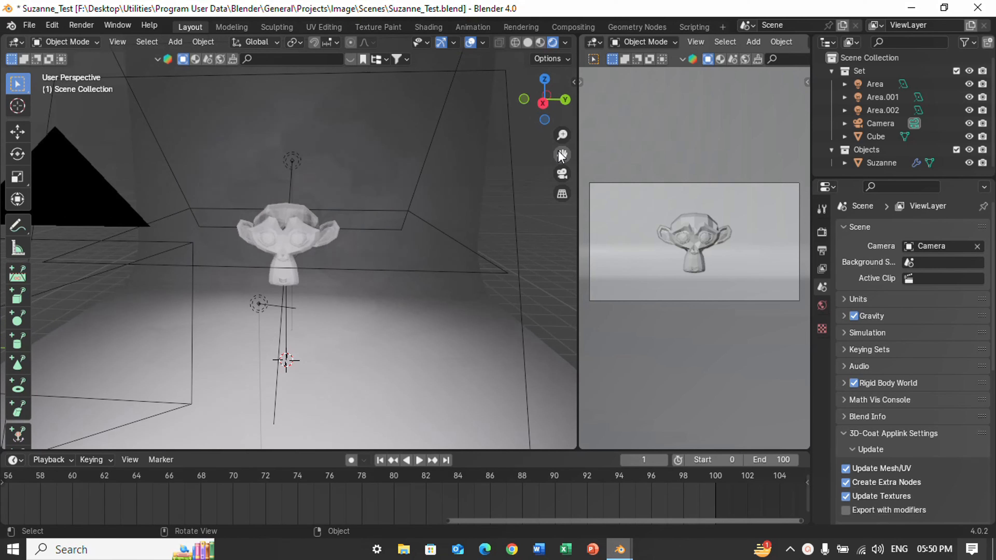
left_click(562, 174)
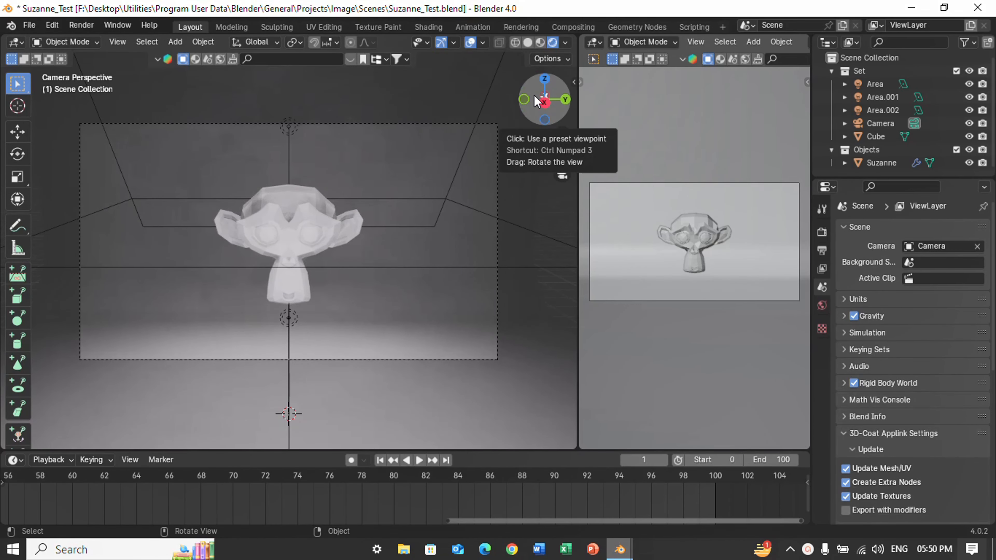
left_click_drag(534, 95, 393, 168)
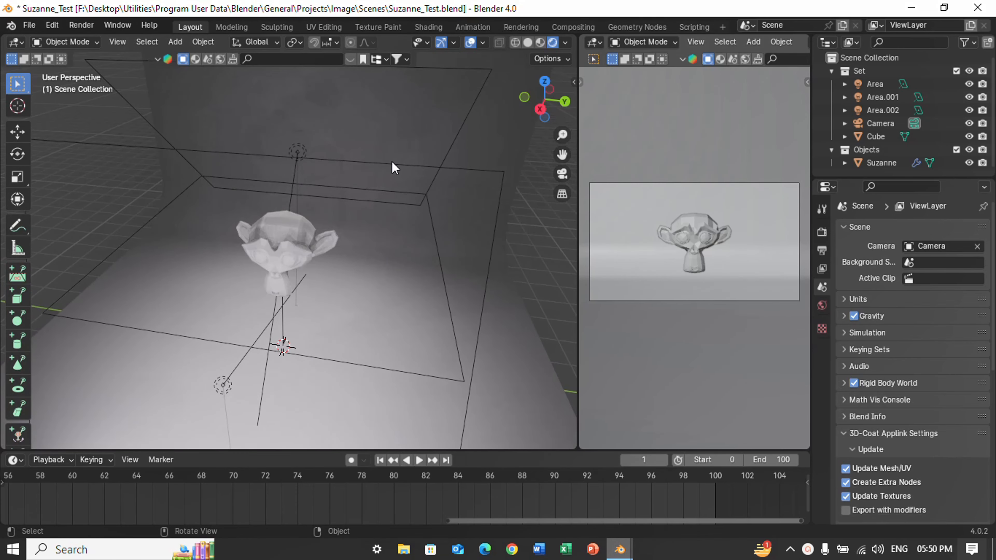
key("shift+a")
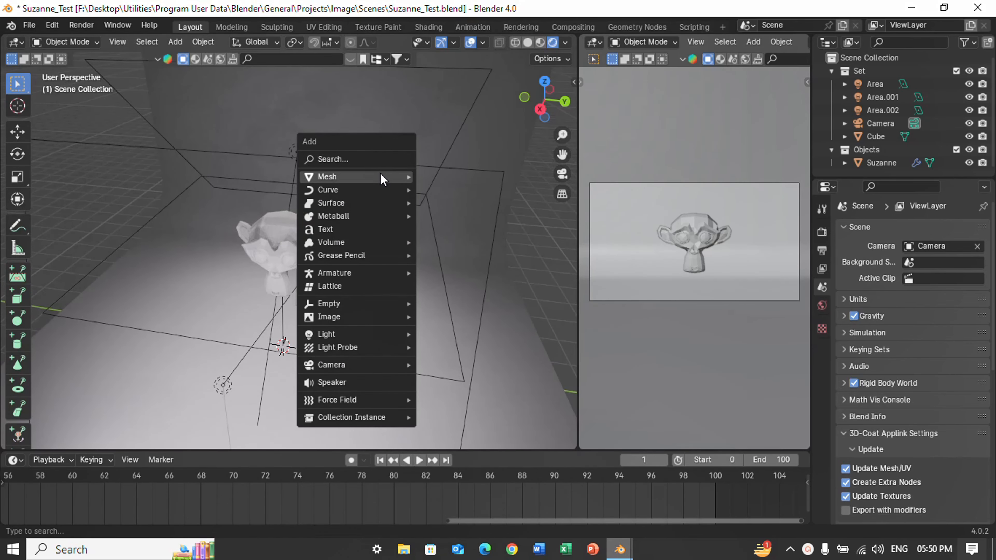
mouse_move(379, 173)
left_click(455, 177)
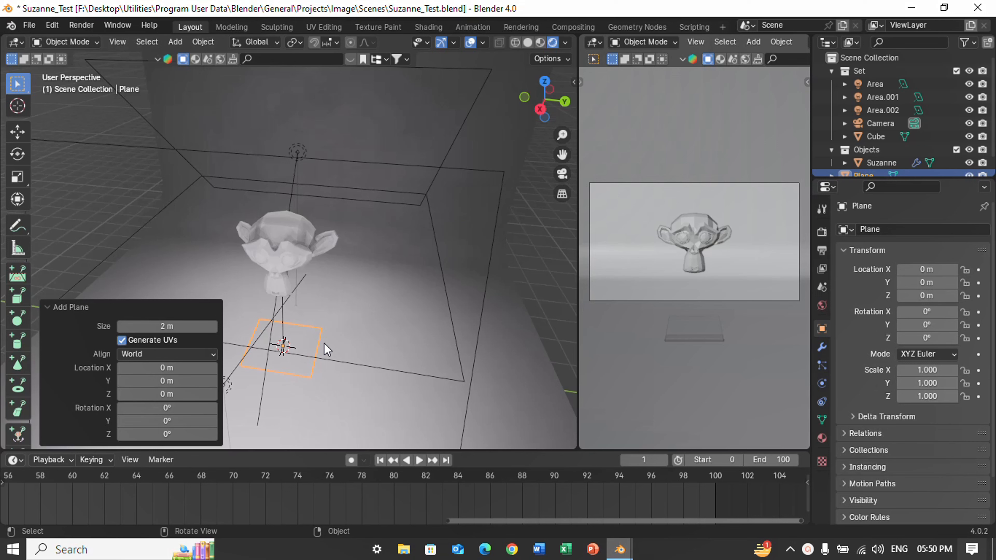
type("s2.")
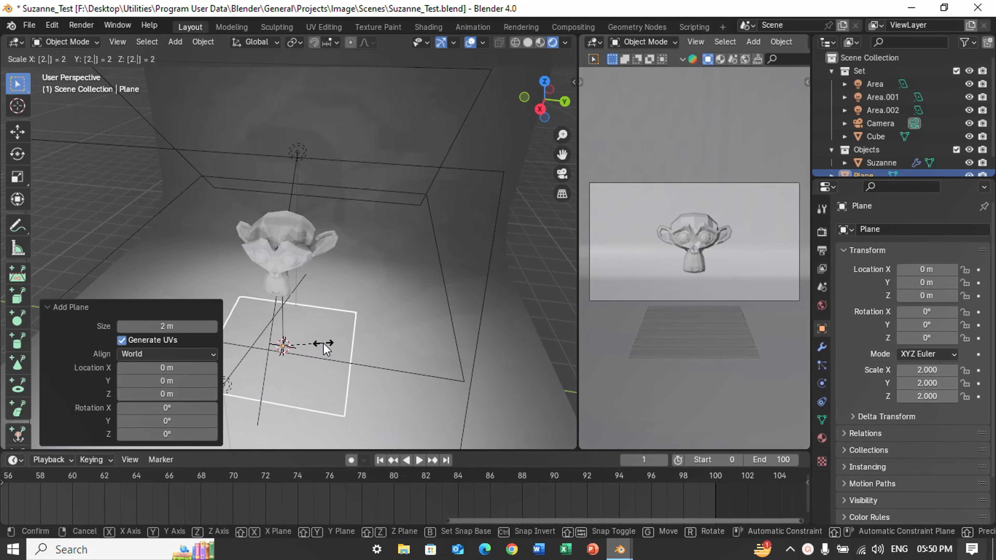
type("5")
key("Return")
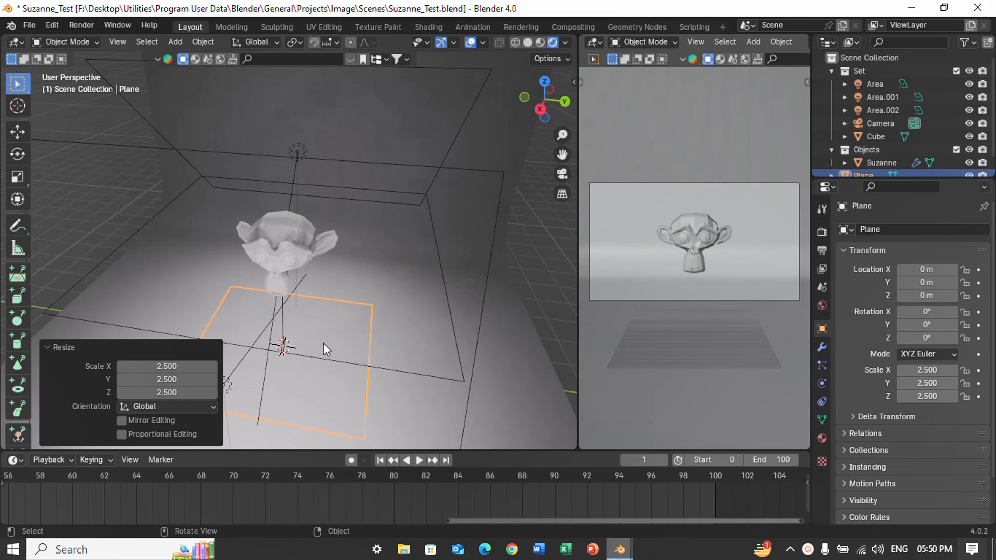
Move the plane 6 m up along the Z axis, above the monkey head.
type("gz")
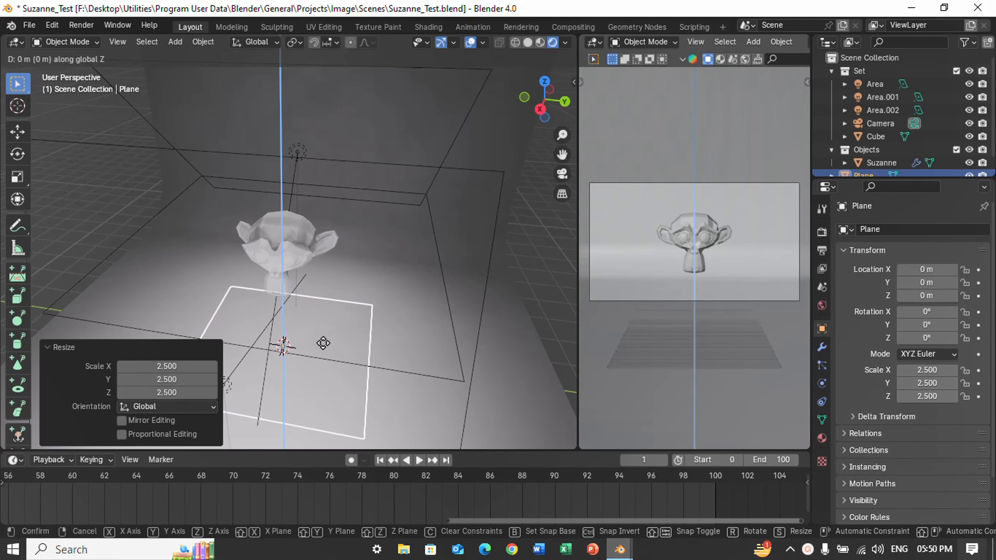
type("6")
key("Return")
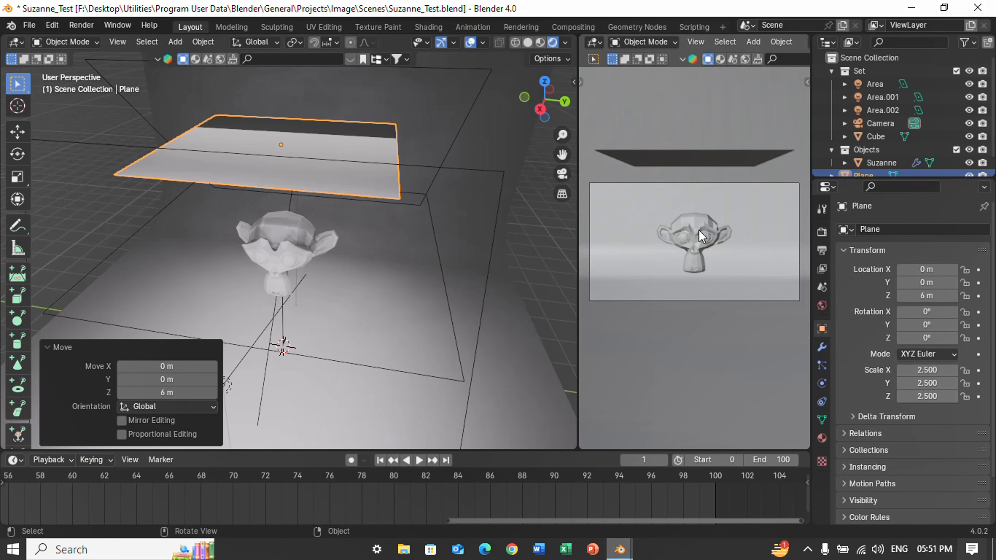
left_click(109, 347)
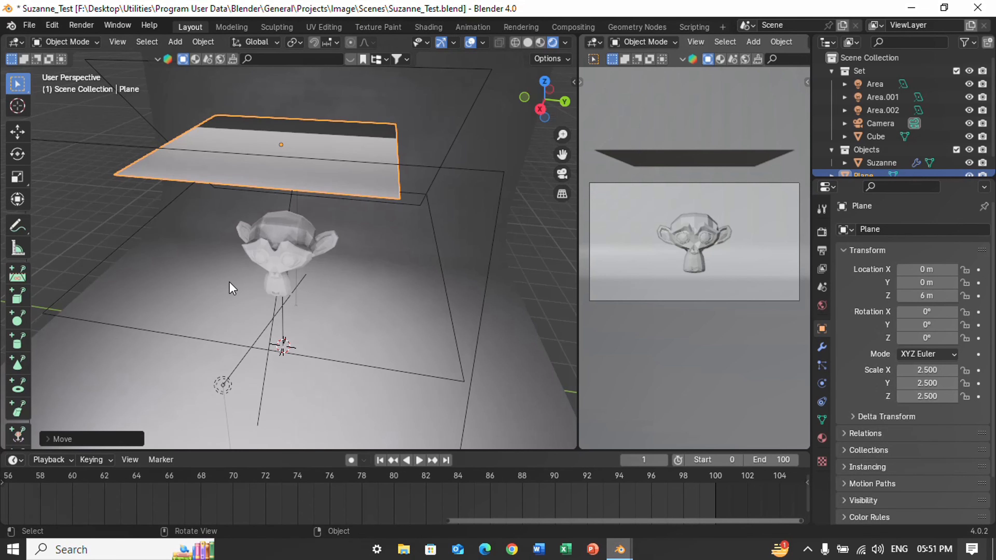
Play the scene animation briefly, stop it, and set the current frame to 0 in the timeline.
key("space")
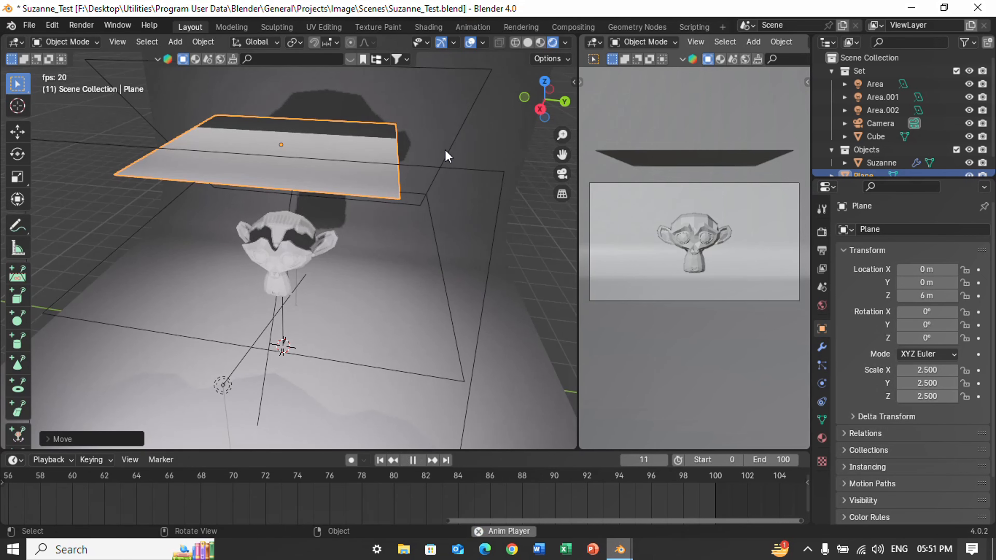
key("space")
key("space")
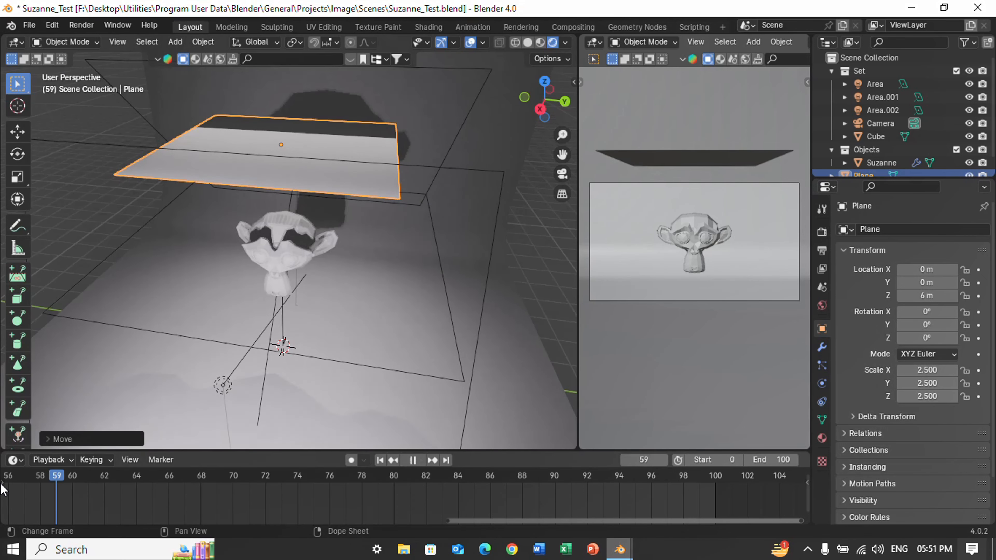
key("Escape")
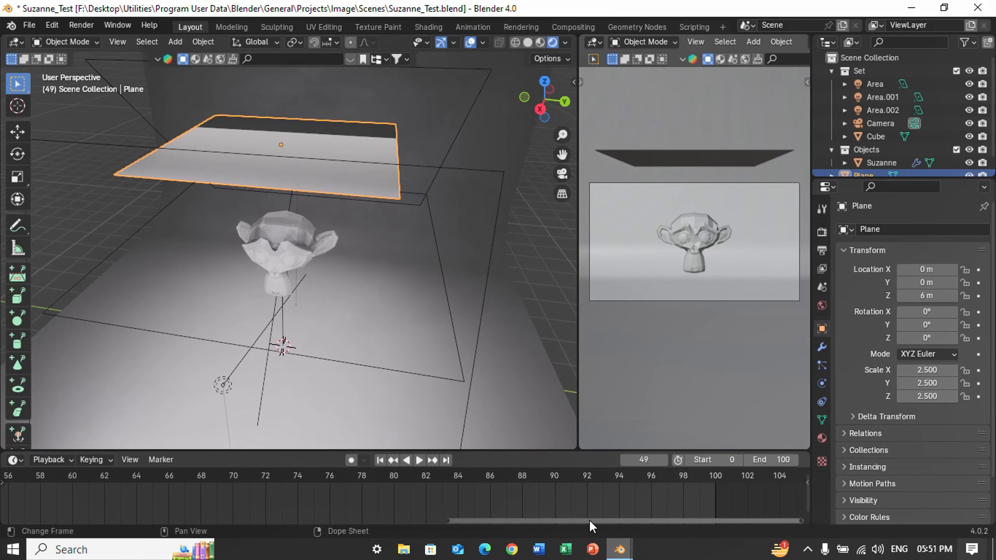
left_click_drag(592, 521, 126, 486)
left_click(127, 484)
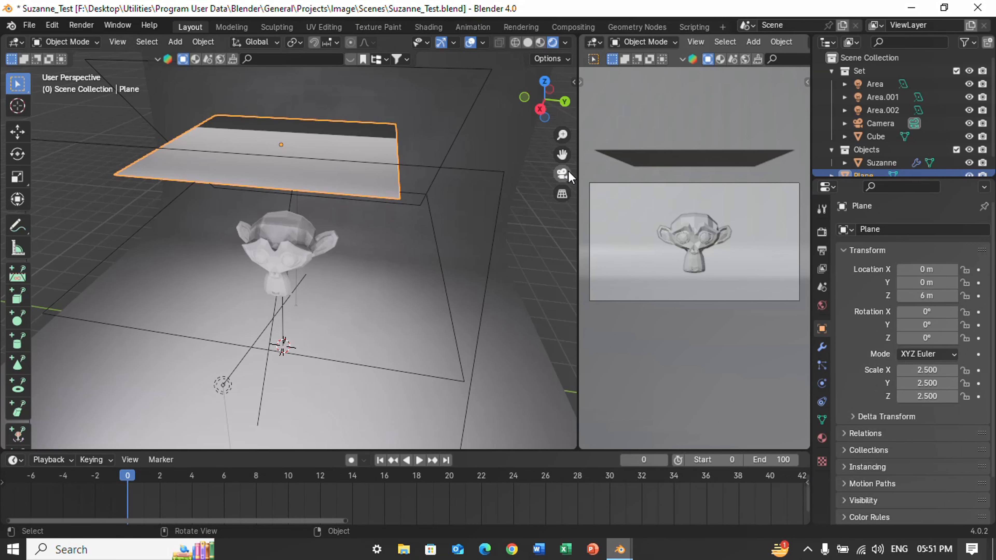
Add Cloth physics to the plane above the monkey head.
mouse_move(536, 113)
left_mouse_down()
mouse_move(557, 94)
mouse_move(540, 111)
left_mouse_up()
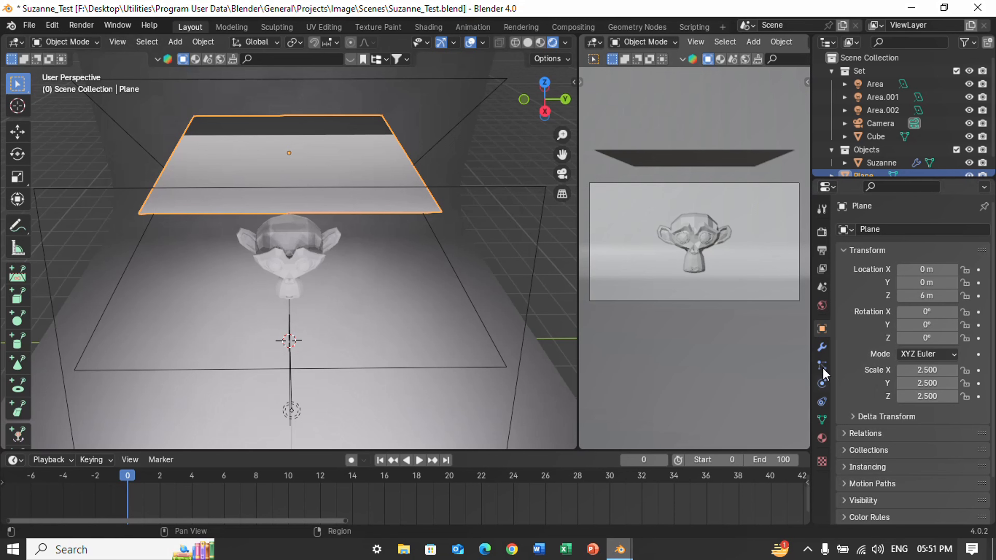
left_click(822, 347)
left_click(822, 383)
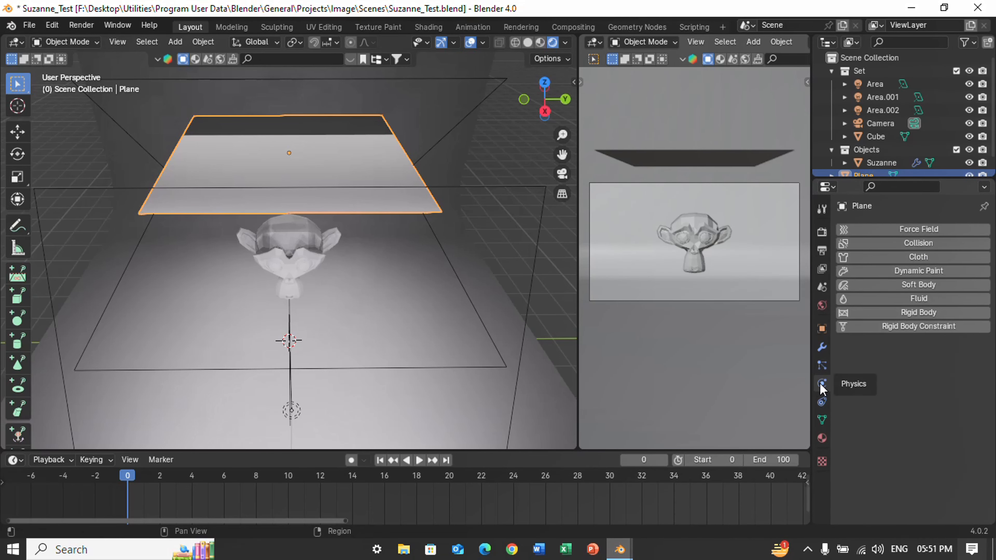
left_click(932, 256)
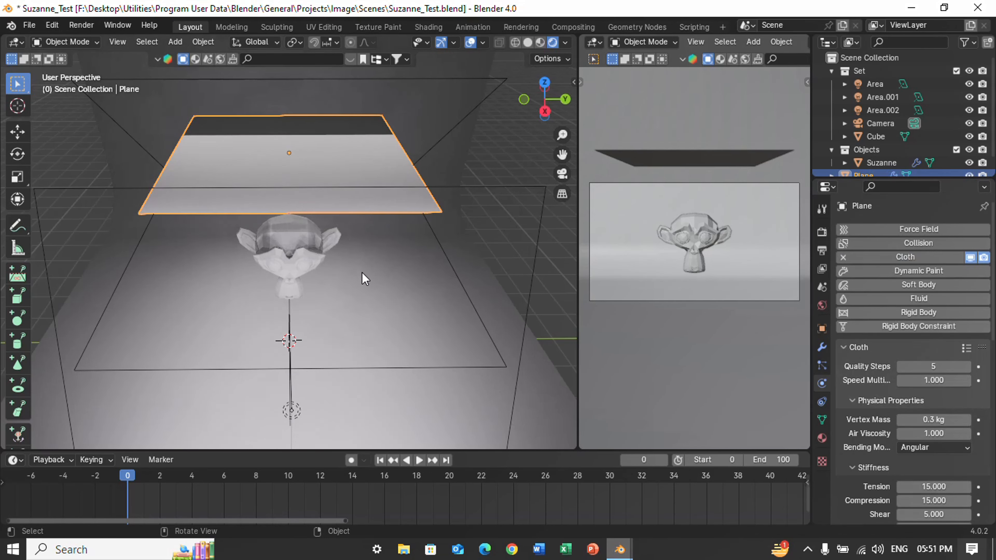
Play the simulation to preview how the unsubdivided cloth plane falls on the monkey head, ending at frame 0.
key("space")
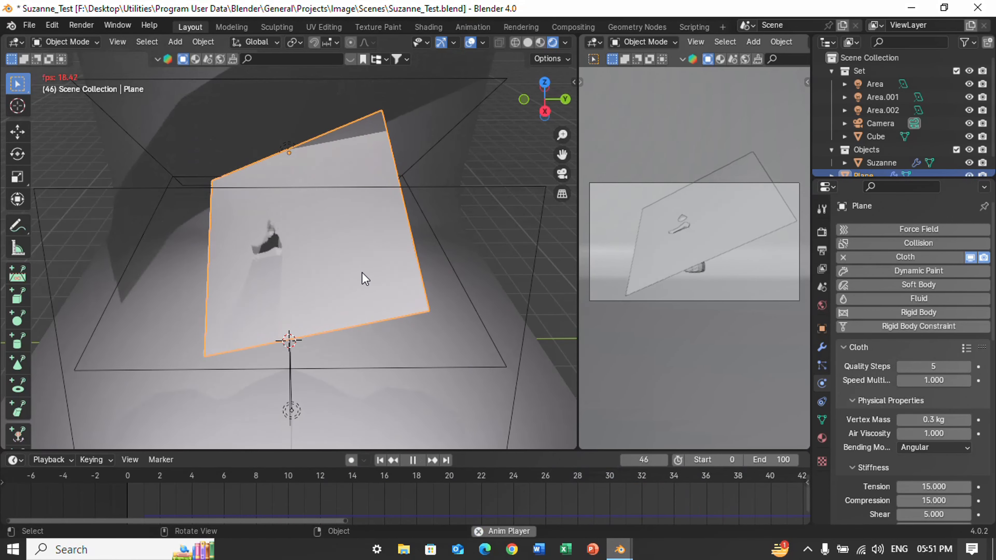
key("Escape")
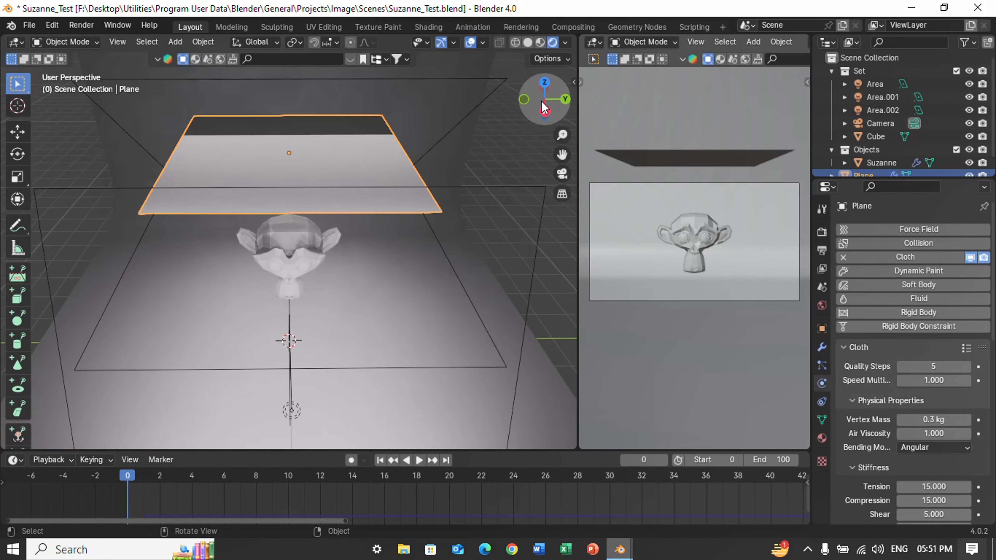
mouse_move(544, 107)
left_mouse_down()
mouse_move(506, 88)
mouse_move(526, 101)
left_mouse_up()
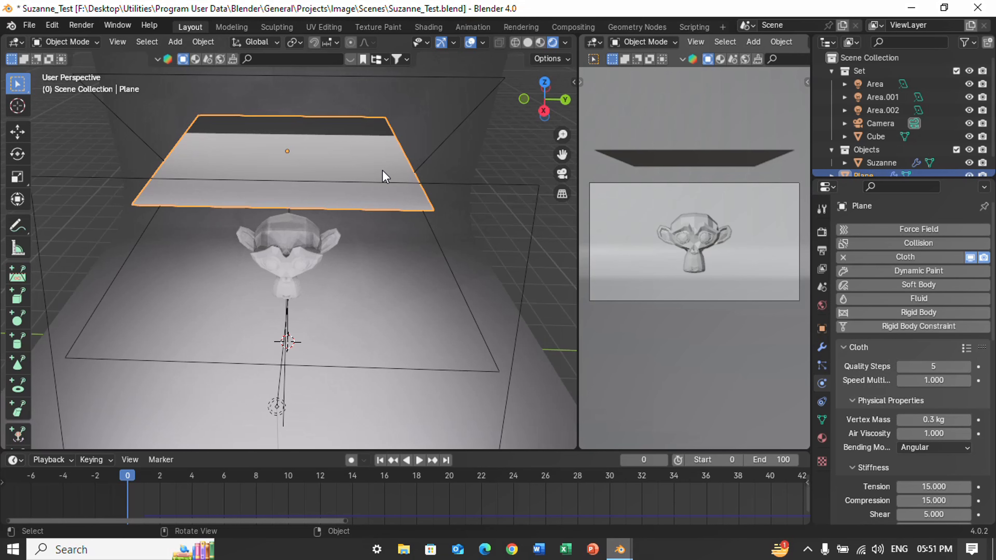
Subdivide the cloth plane with 100 cuts and return to Object Mode.
key("Tab")
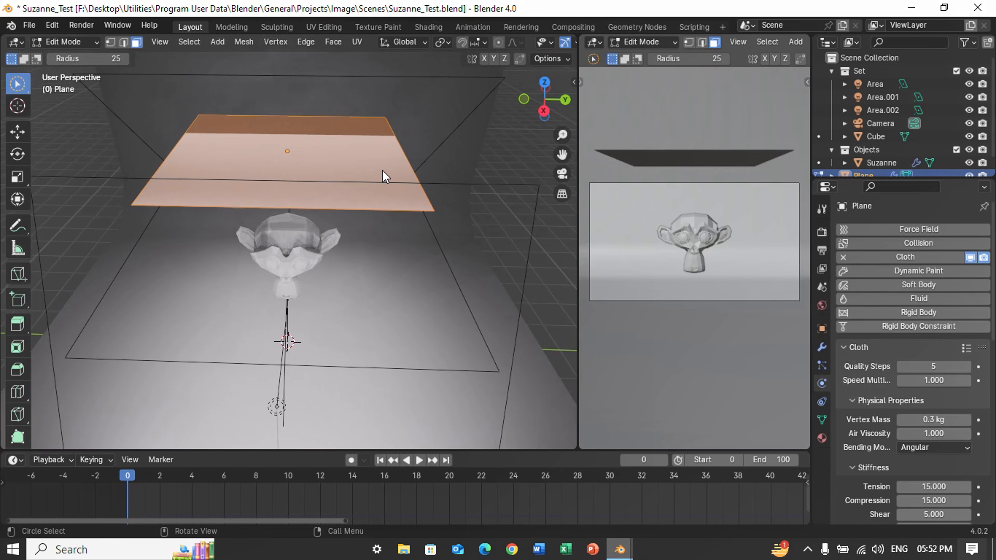
right_click(368, 176)
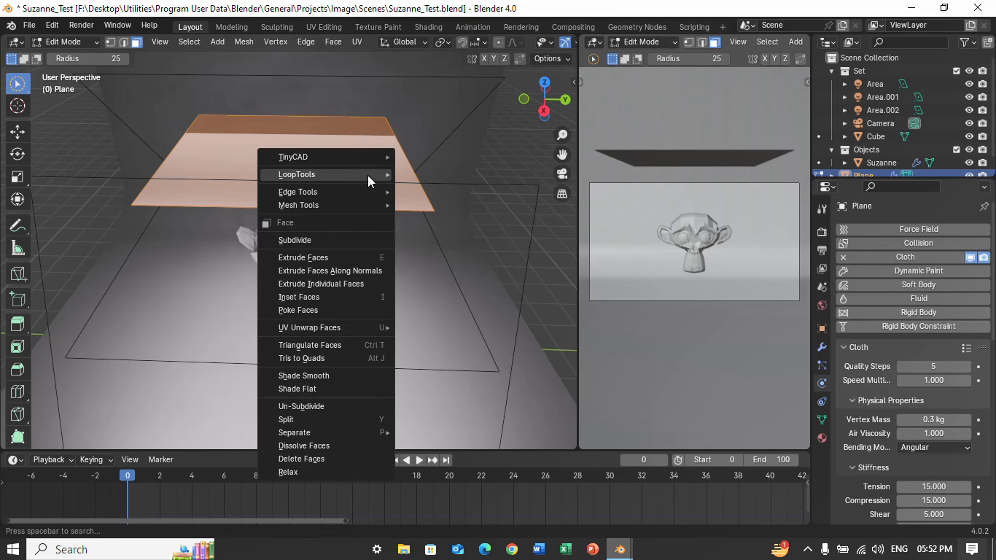
left_click(338, 238)
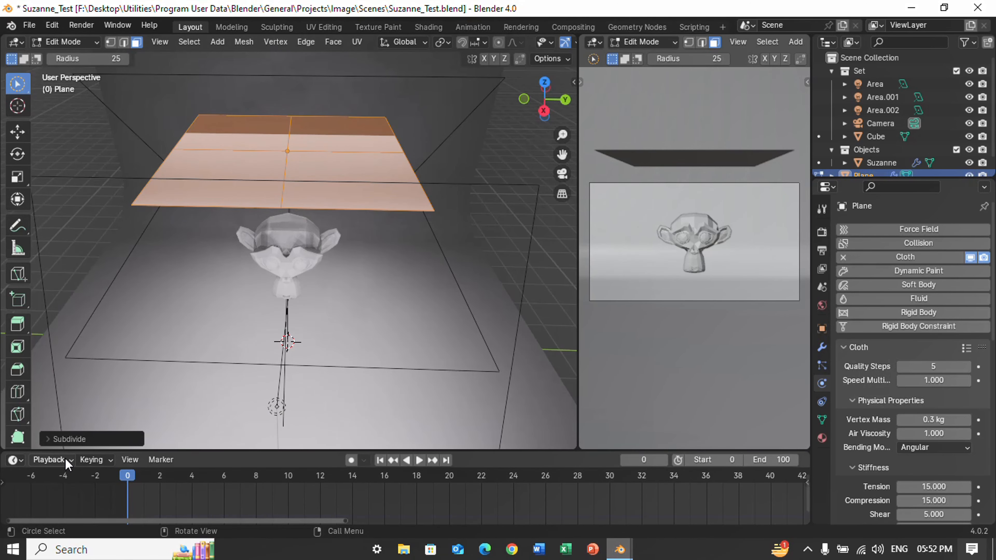
left_click(63, 439)
left_click(178, 353)
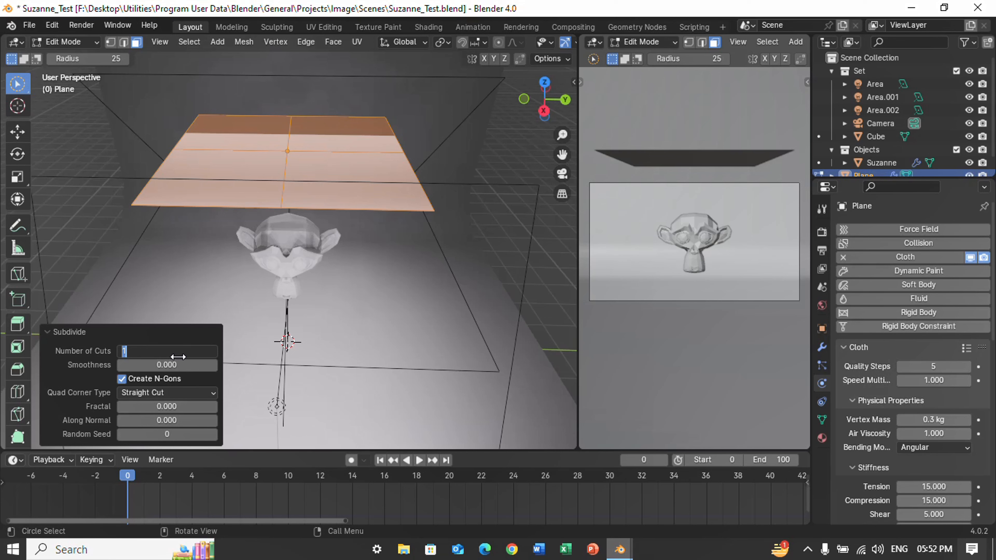
type("100")
key("Return")
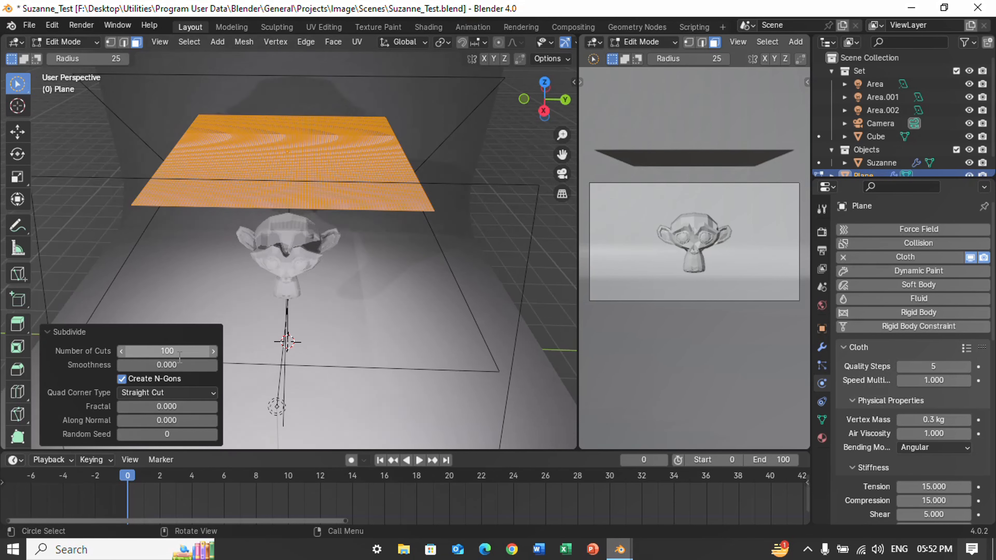
key("Tab")
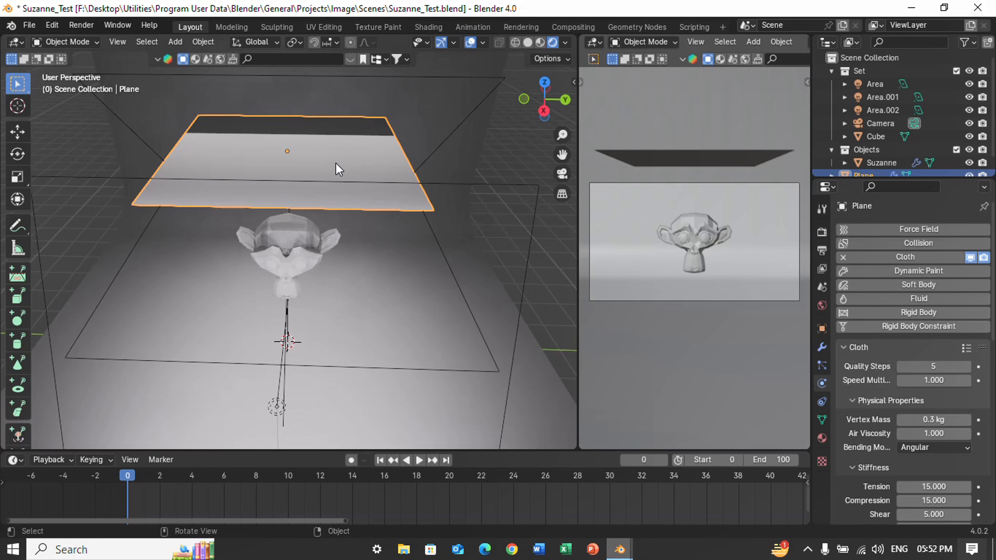
Undo the plane's 100-cut subdivision and subdivide it with 10 cuts instead, ending in Object Mode.
key("Tab")
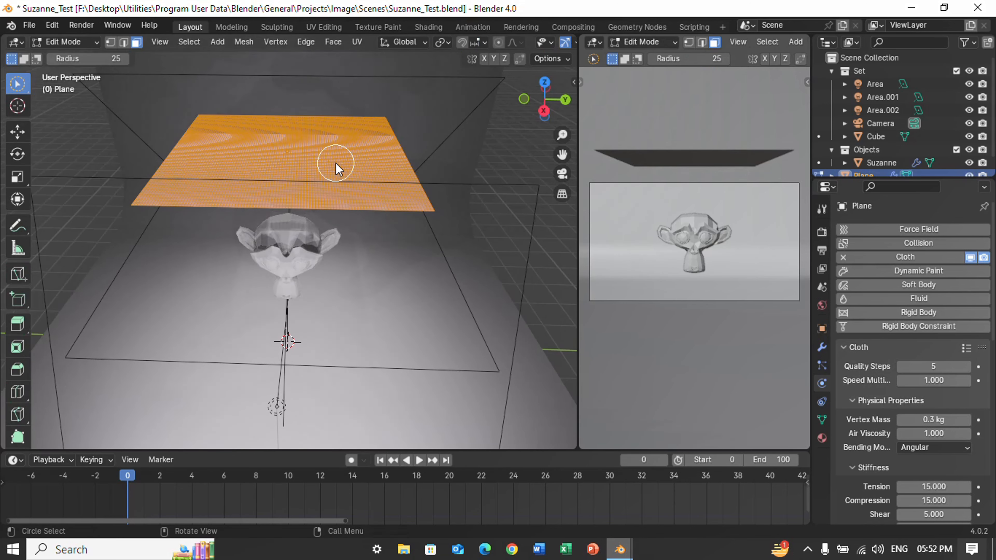
key("ctrl+z")
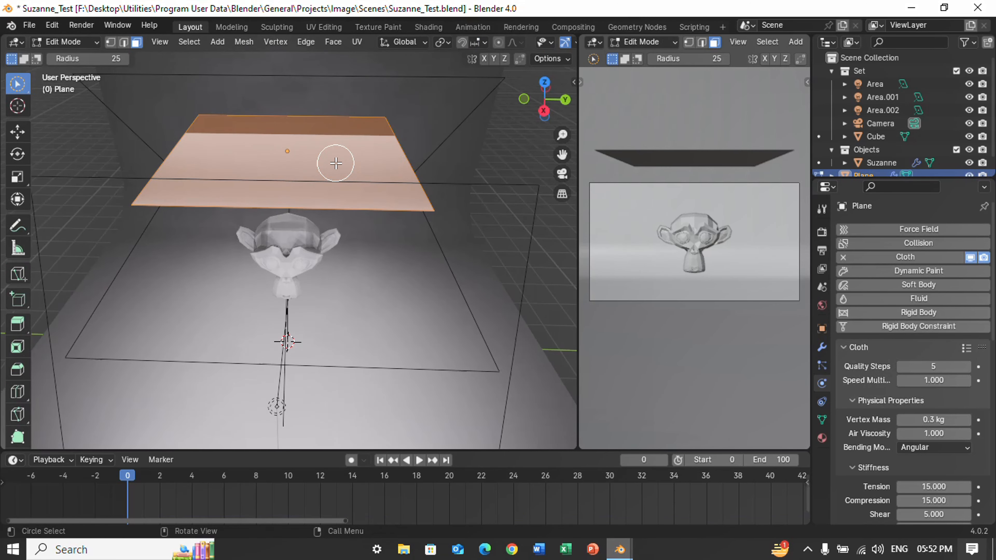
right_click(335, 163)
left_click(334, 163)
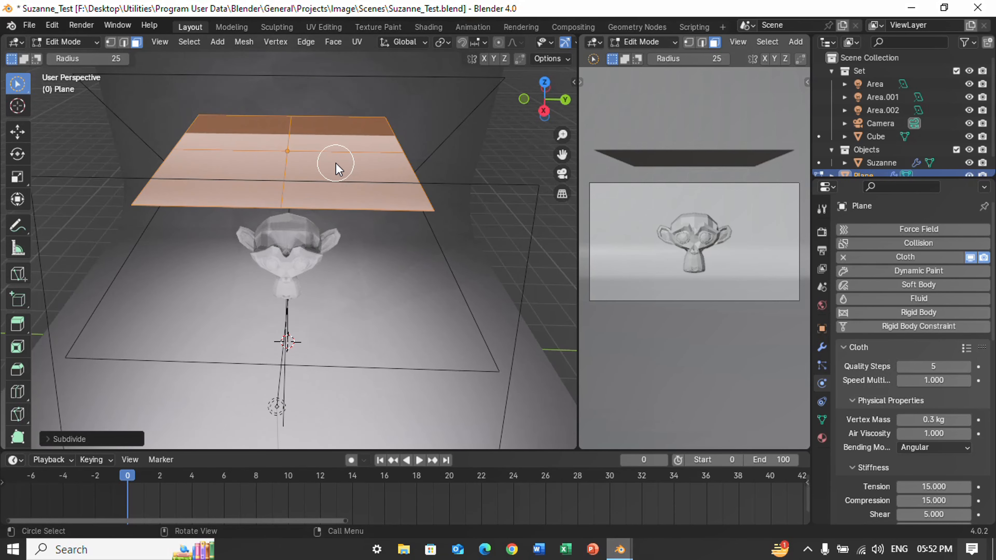
left_click(133, 438)
double_click(188, 352)
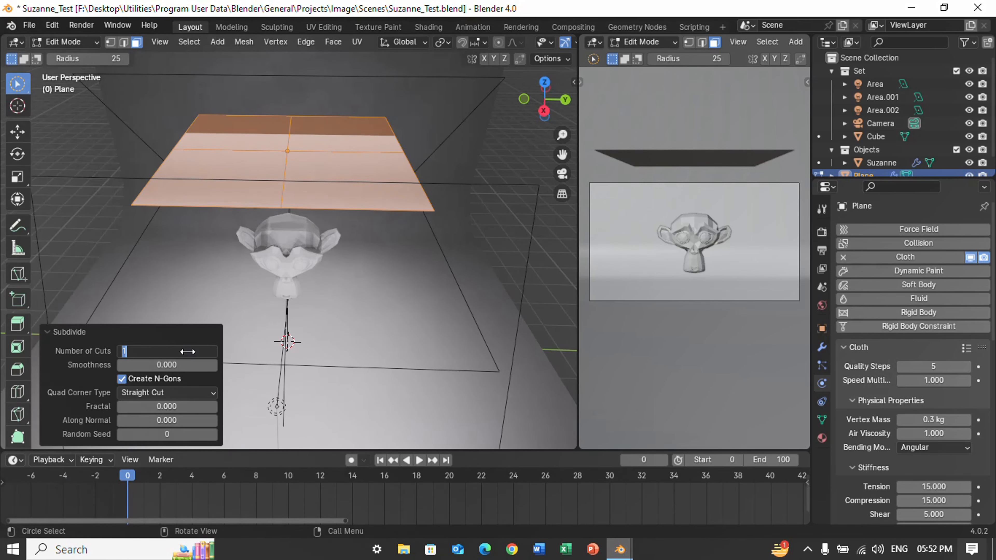
type("0")
key("Return")
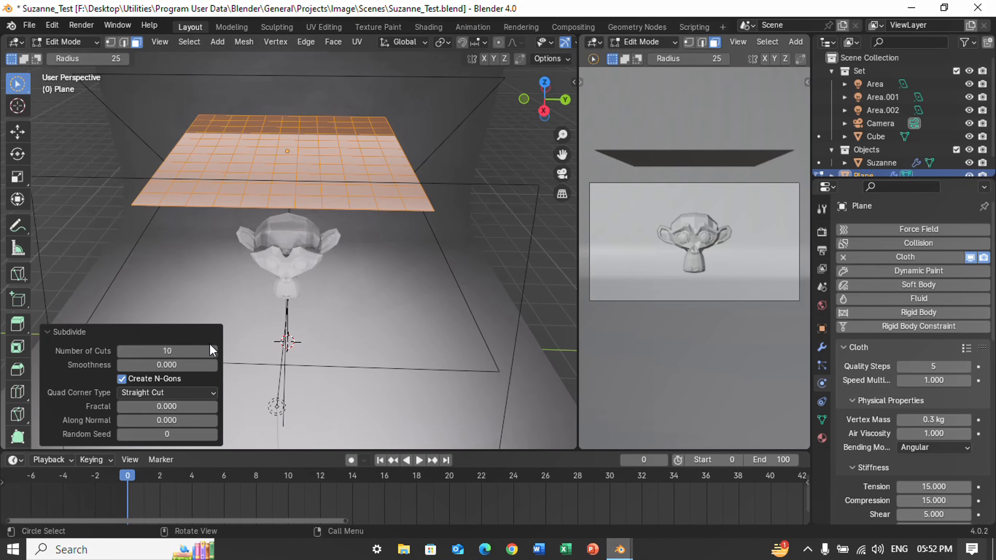
left_click(128, 332)
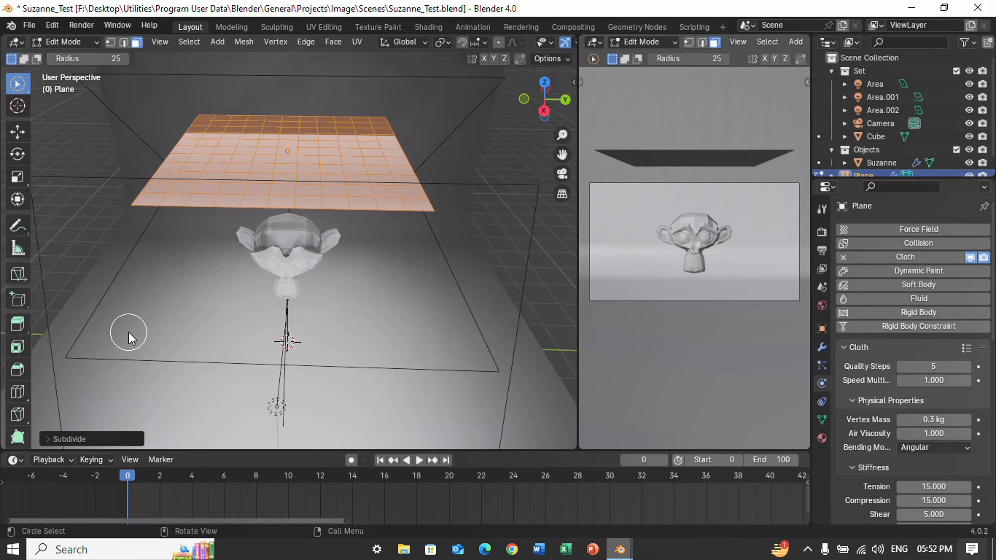
key("Tab")
Play the cloth simulation, inspect the drape over the monkey head from another angle, and rewind to frame 0.
key("space")
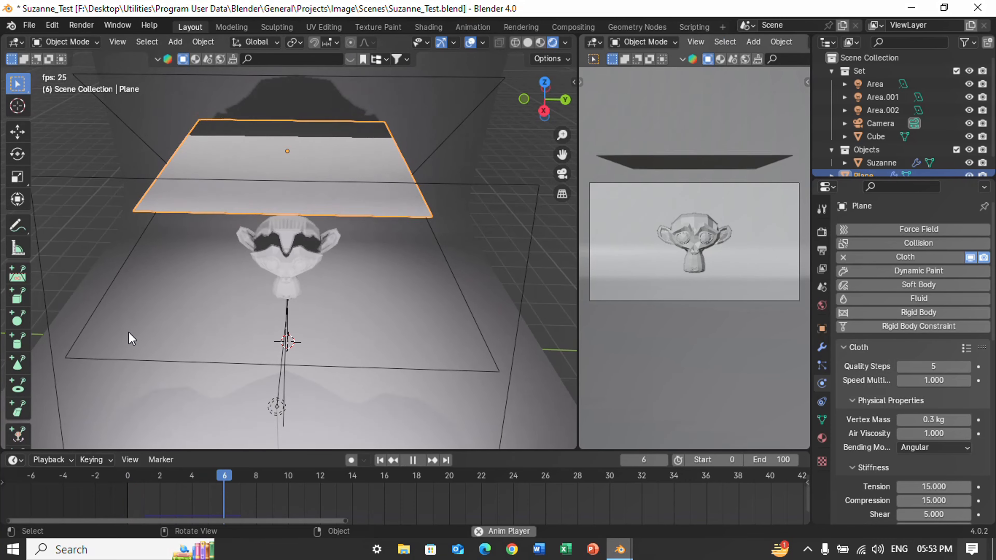
key("space")
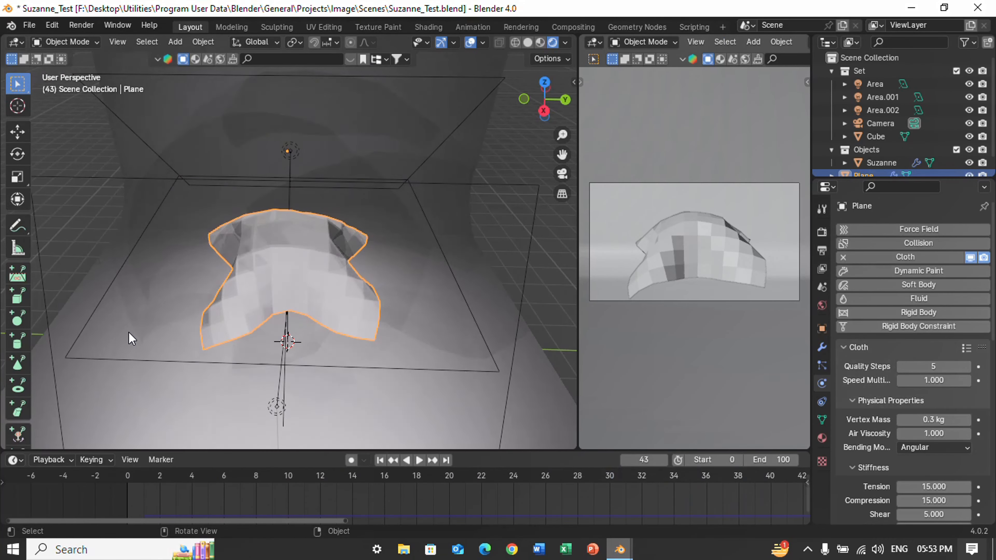
mouse_move(545, 112)
left_mouse_down()
mouse_move(475, 86)
mouse_move(5, 95)
mouse_move(540, 112)
left_mouse_up()
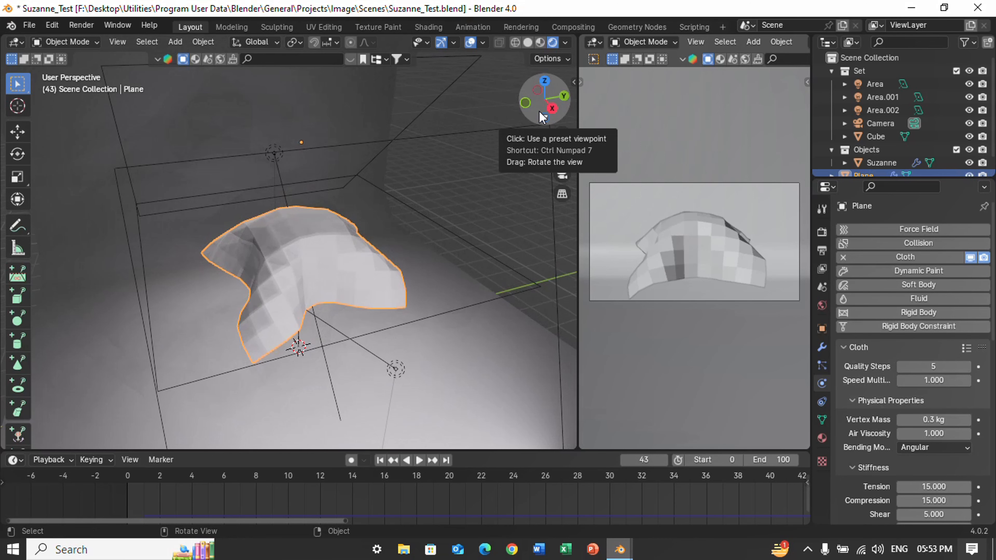
key("shift+Left")
Undo the plane's 10-cut subdivision and Cloth physics, and set the current frame back to 0.
key("Tab")
key("c")
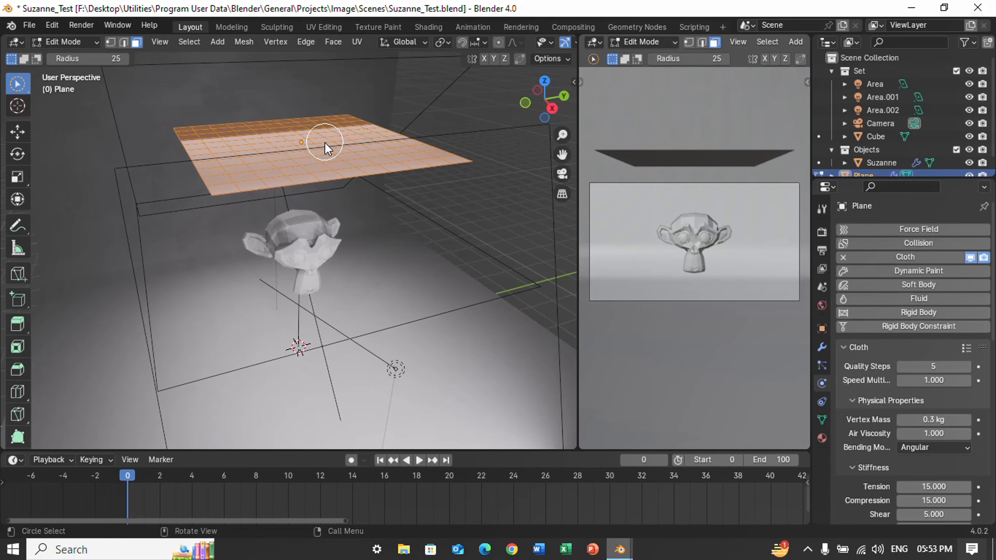
key("Escape")
key("Tab")
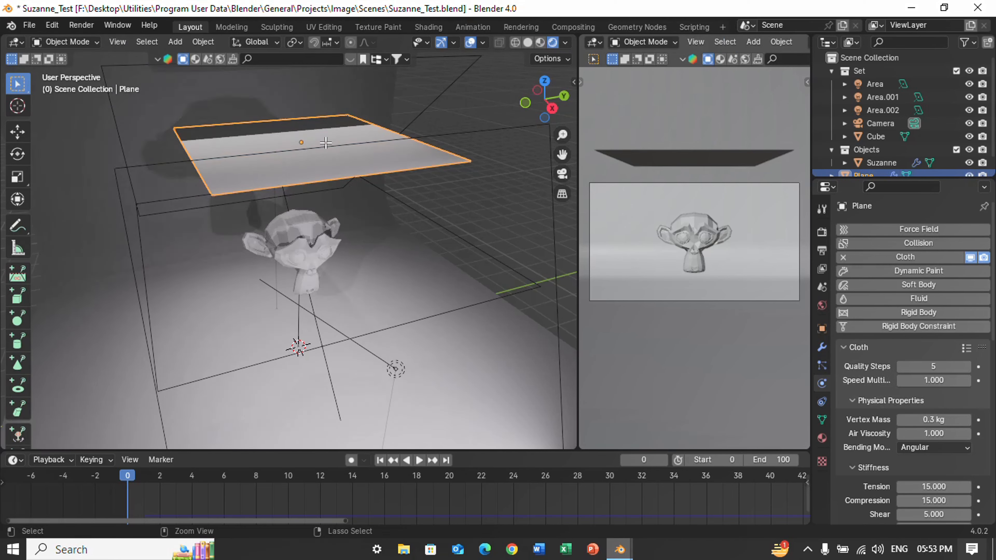
key("ctrl+z")
key("ctrl+z")
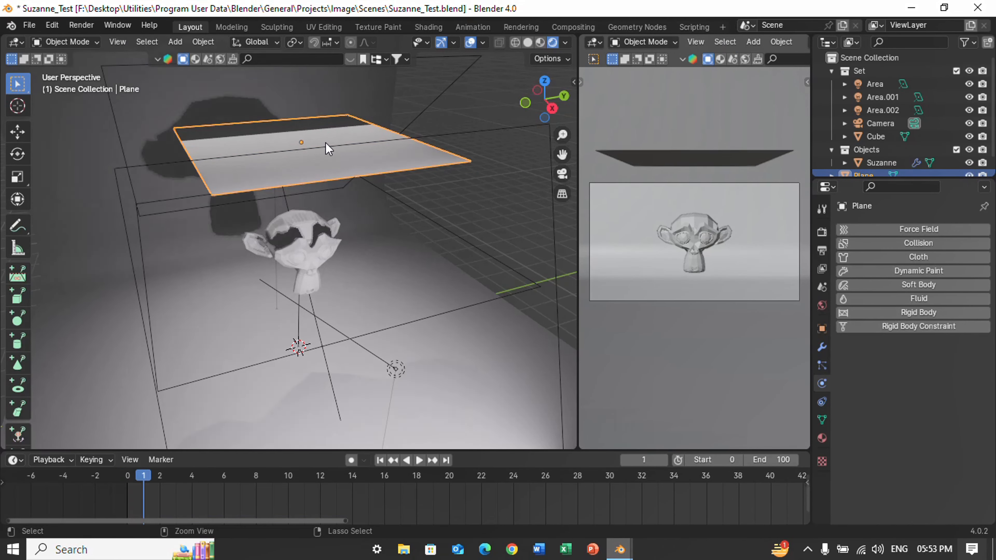
left_click(125, 474)
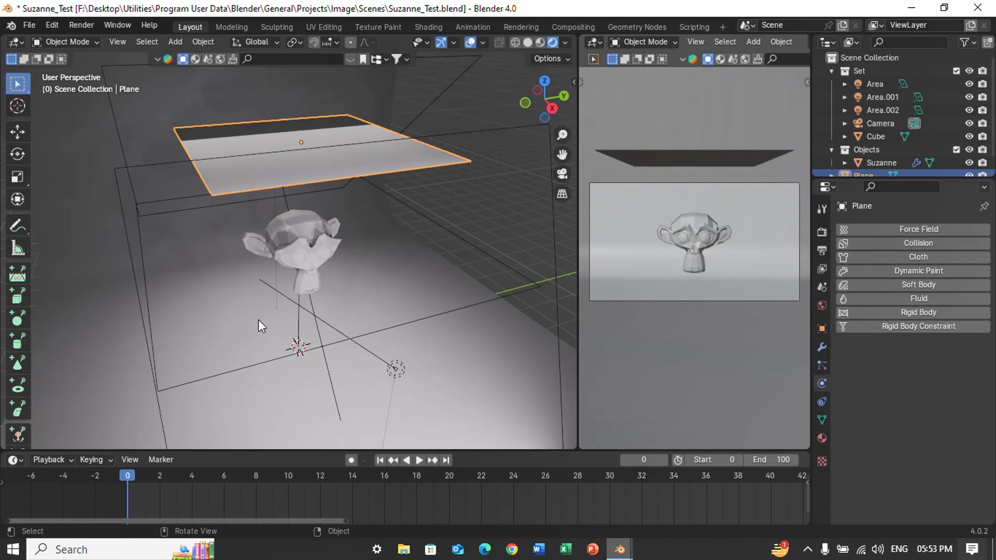
Subdivide the plane above the monkey head with 100 cuts and check the dense mesh in Edit Mode.
key("Tab")
right_click(302, 170)
left_click(302, 172)
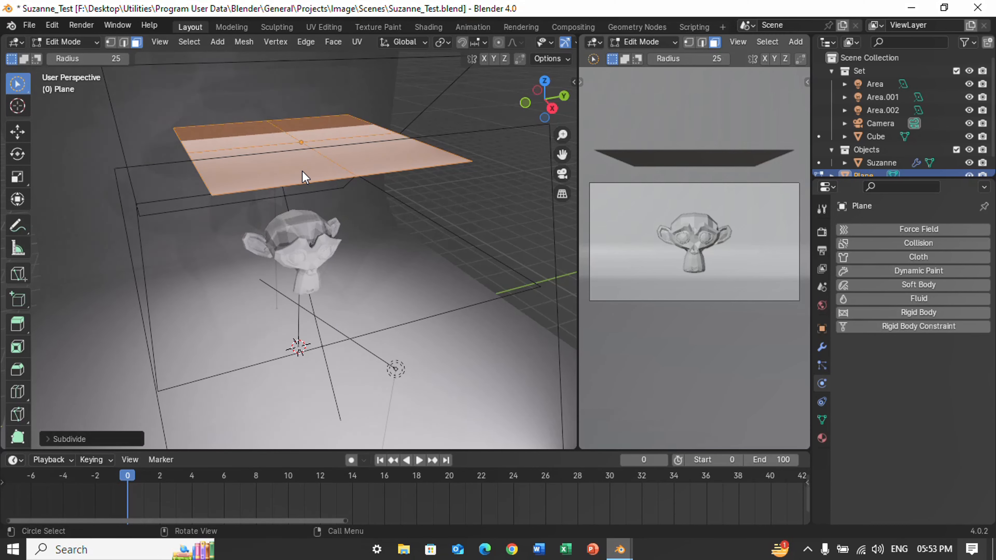
left_click(74, 439)
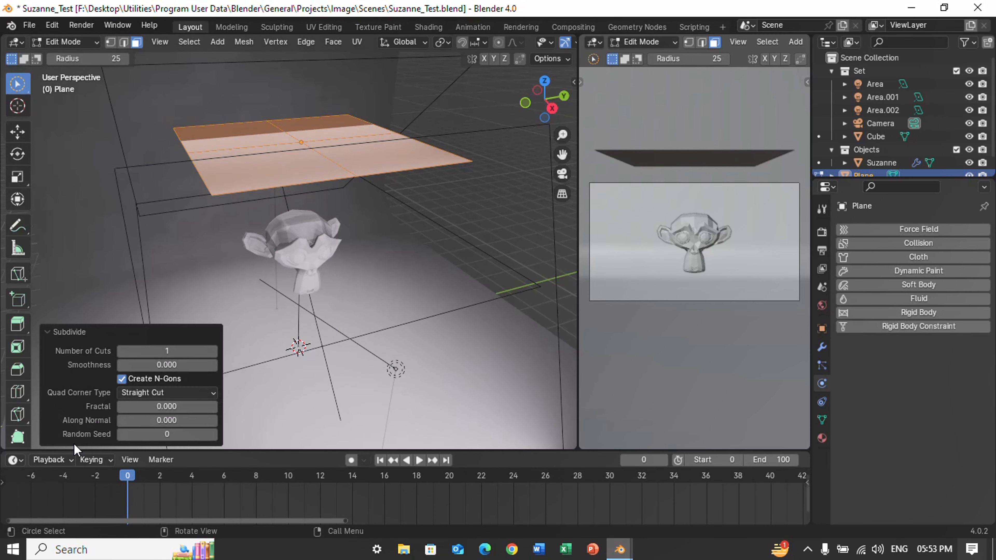
left_click(176, 350)
type("100")
key("Return")
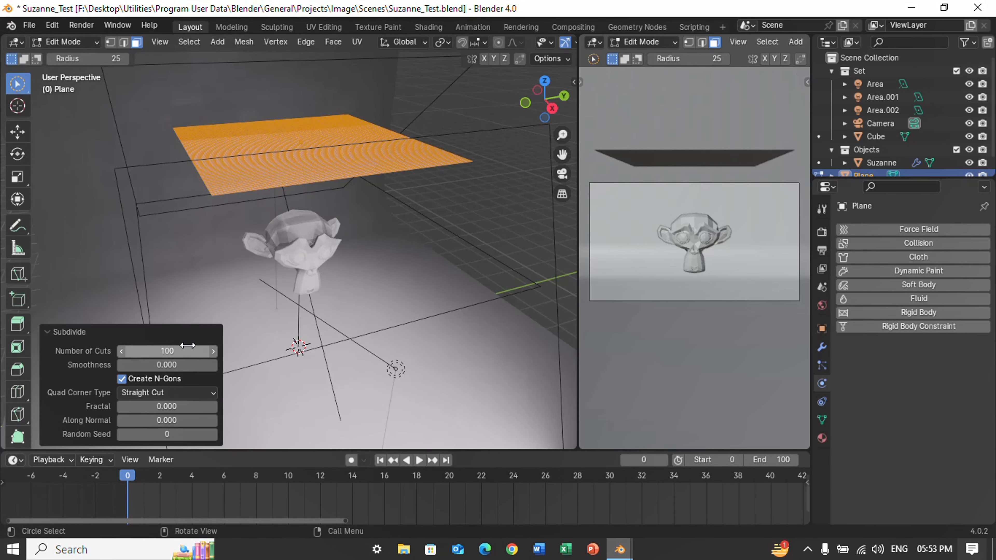
left_click(188, 346)
key("Tab")
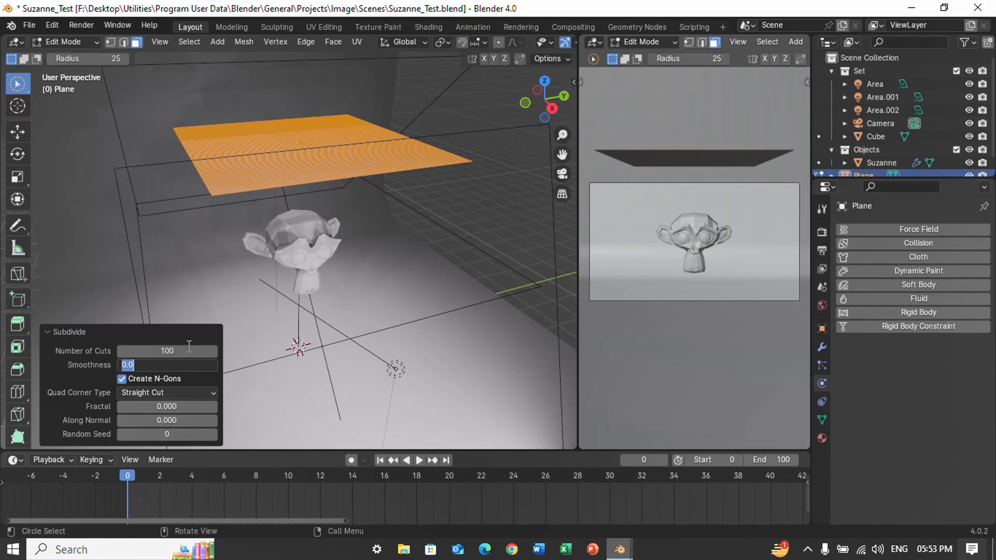
key("Tab")
left_click(328, 146)
key("Tab")
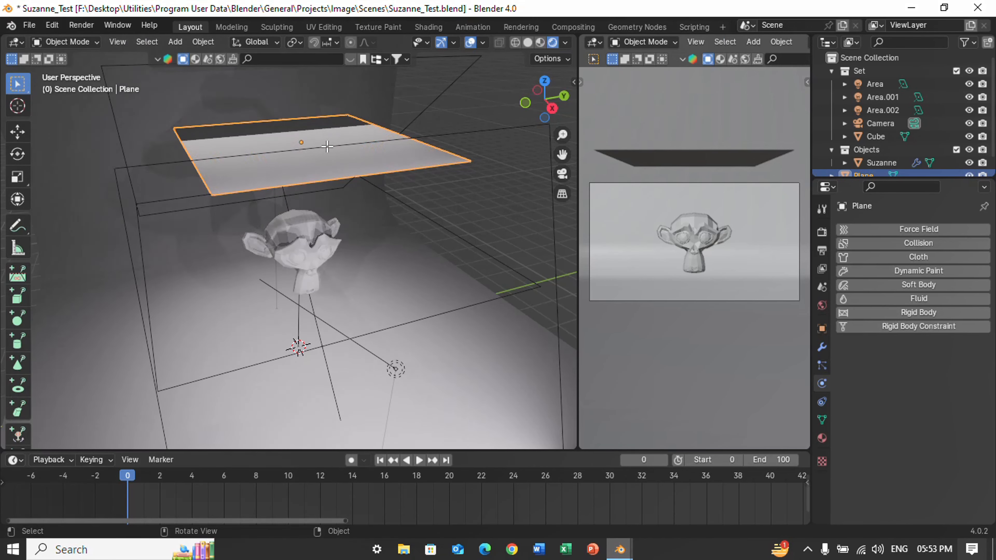
key("Tab")
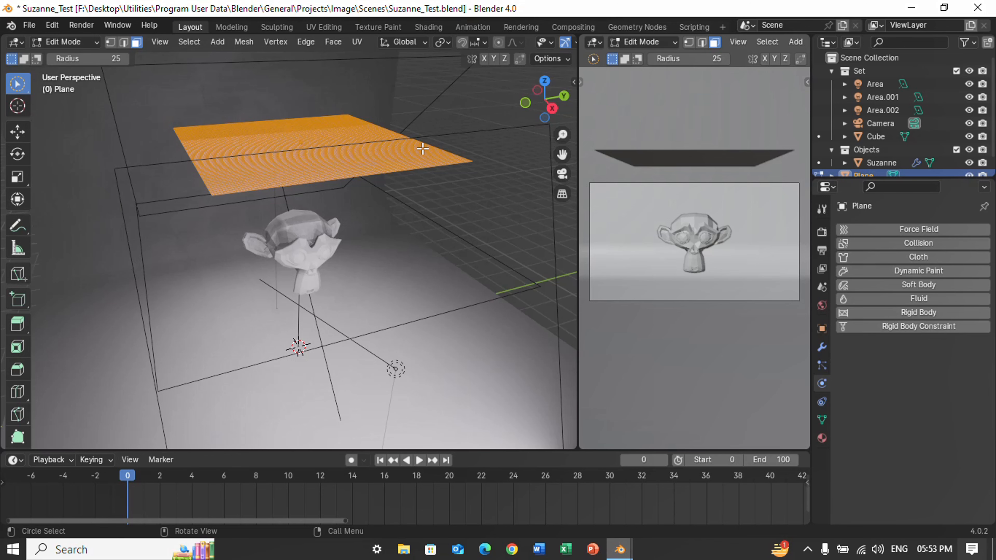
Subdivide the dense plane above the monkey head once more with 1 cut and give it Cloth physics in Object Mode.
right_click(422, 149)
left_click(422, 149)
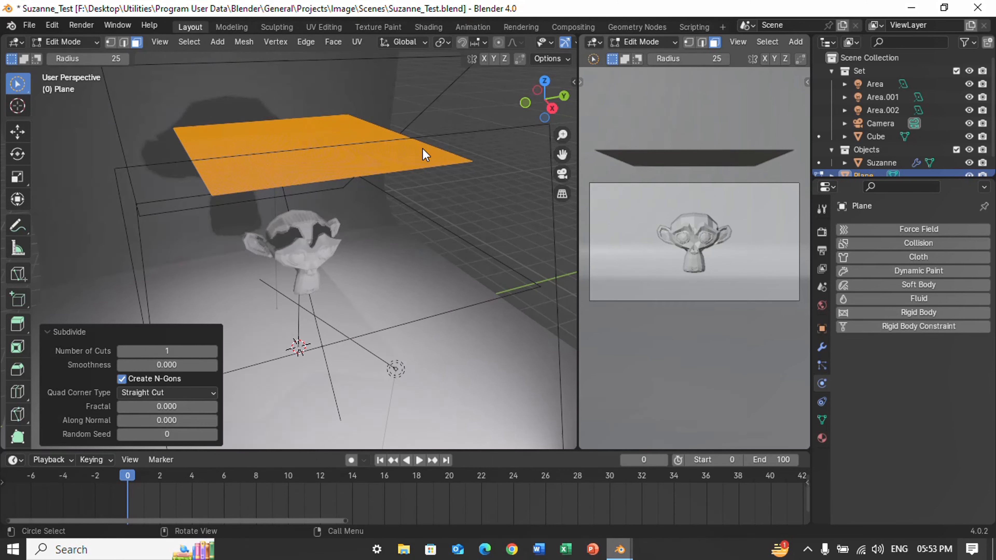
left_click(180, 348)
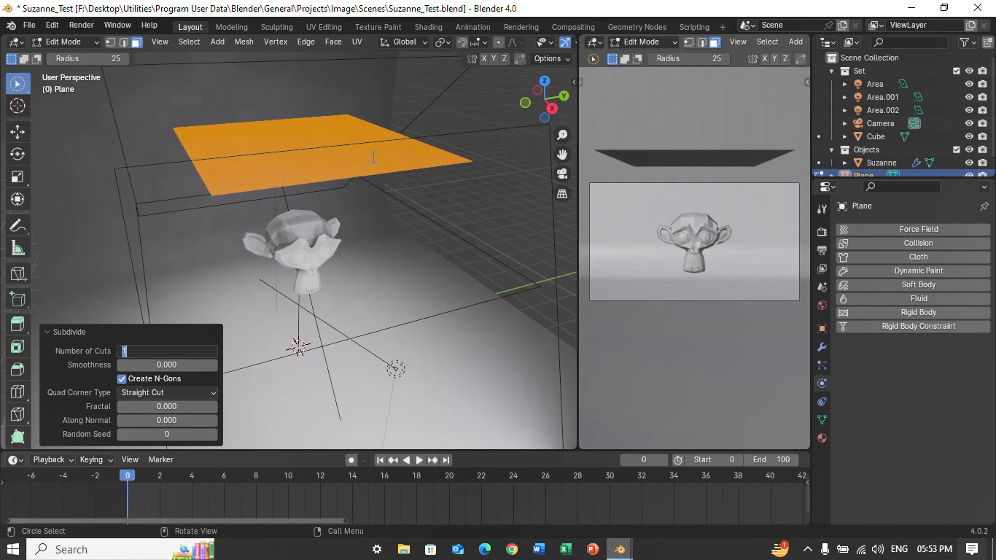
key("Return")
key("Tab")
Play the first frames of the cloth simulation while orbiting to another angle, and rewind to frame 0.
key("space")
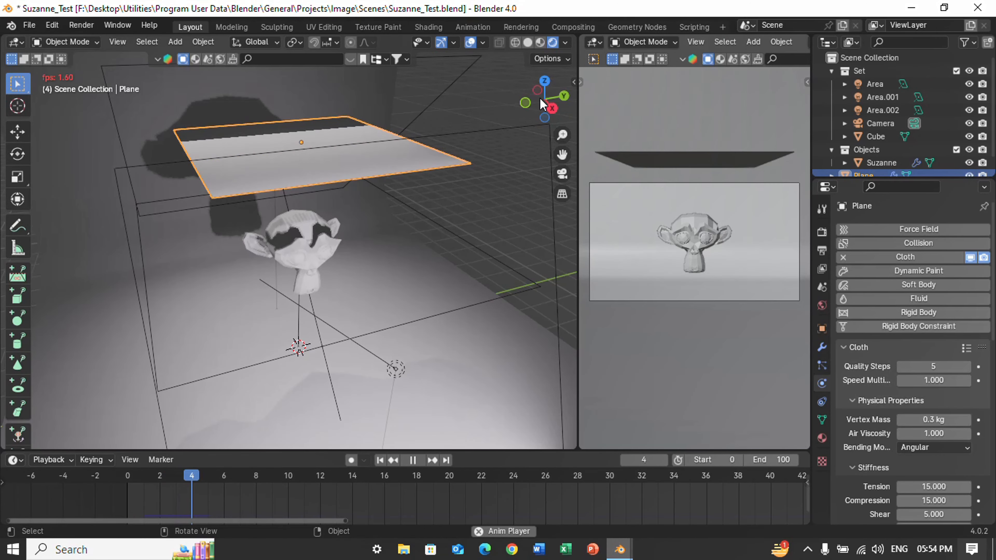
mouse_move(532, 96)
left_mouse_down()
mouse_move(478, 90)
mouse_move(533, 97)
left_mouse_up()
key("space")
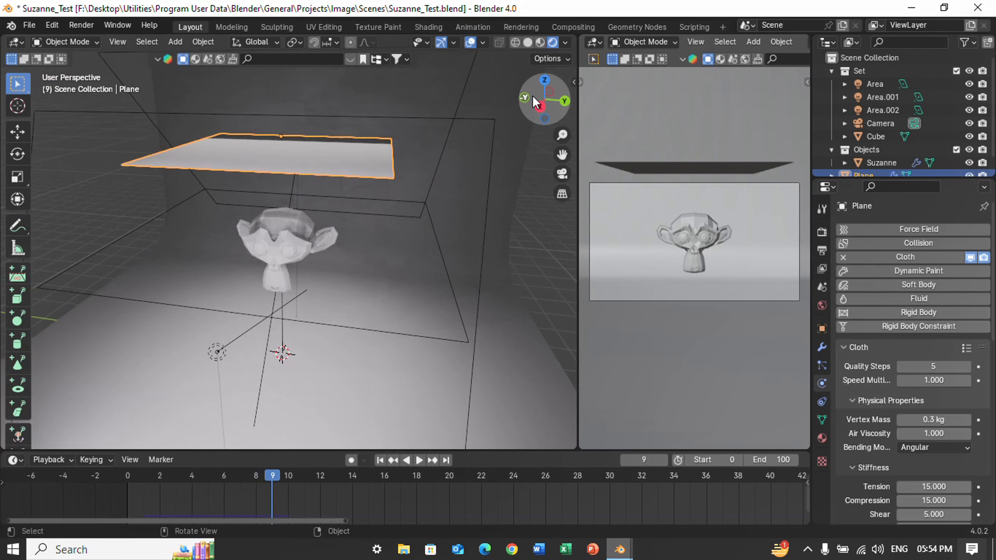
left_click(117, 477)
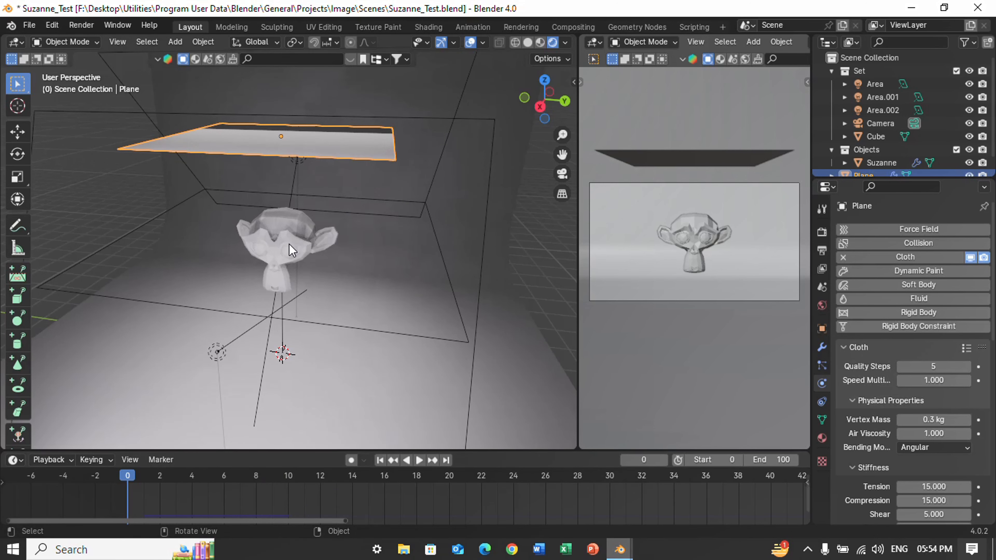
Give the curved backdrop a new material with a Checker Texture as its base color.
left_click(460, 186)
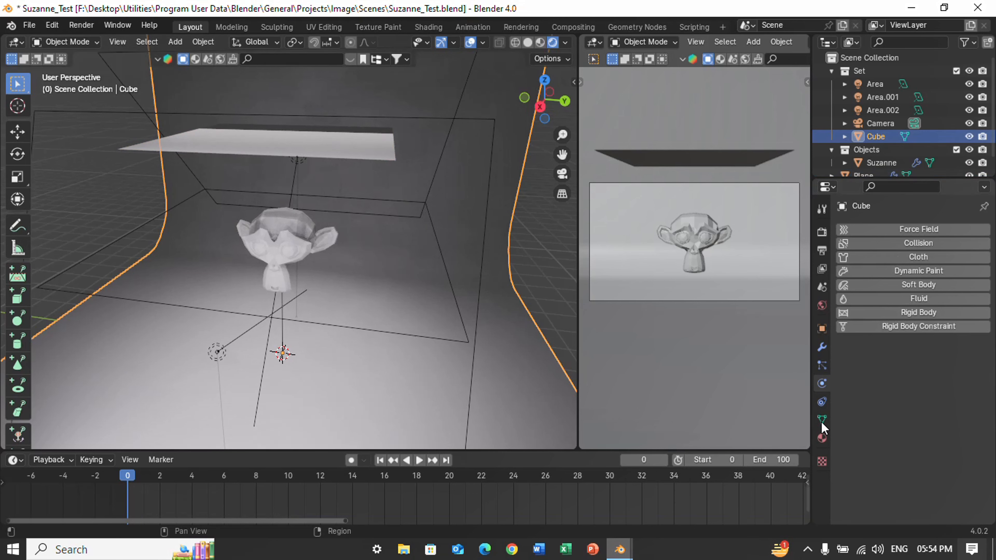
left_click(822, 438)
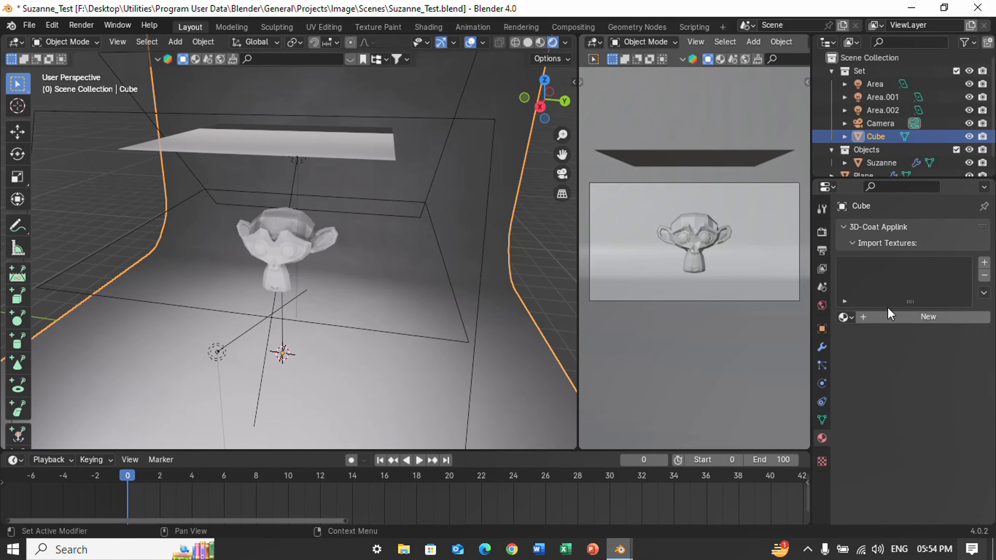
left_click(885, 313)
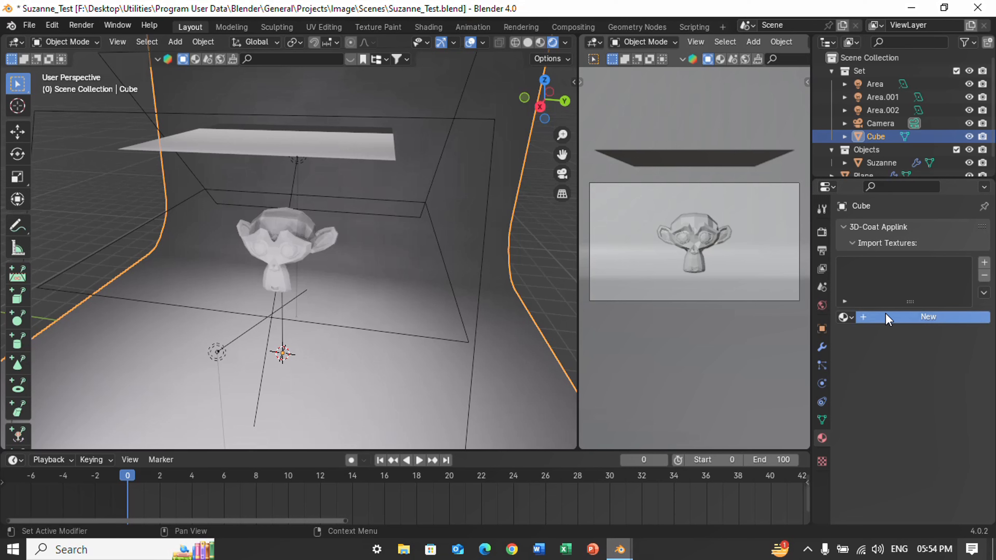
left_click(907, 380)
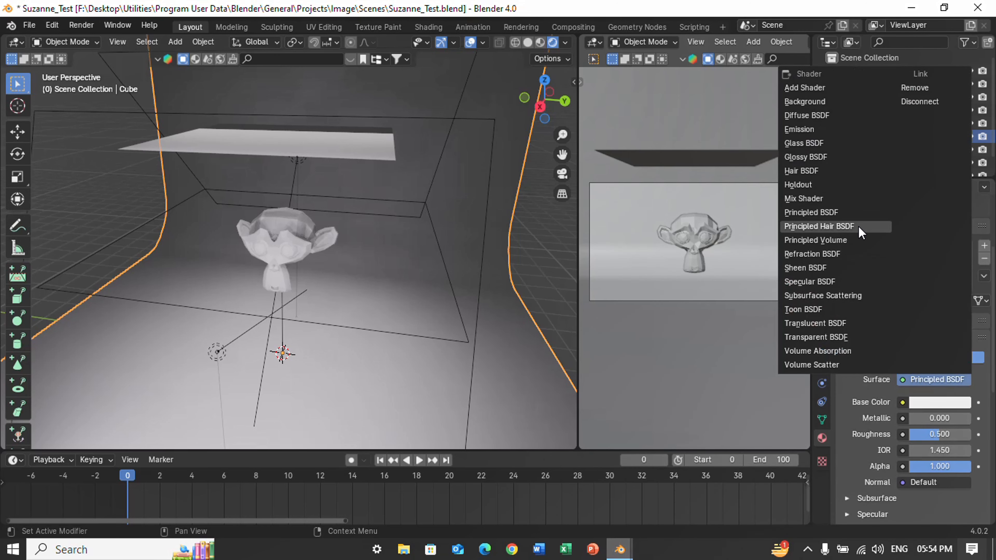
left_click(902, 402)
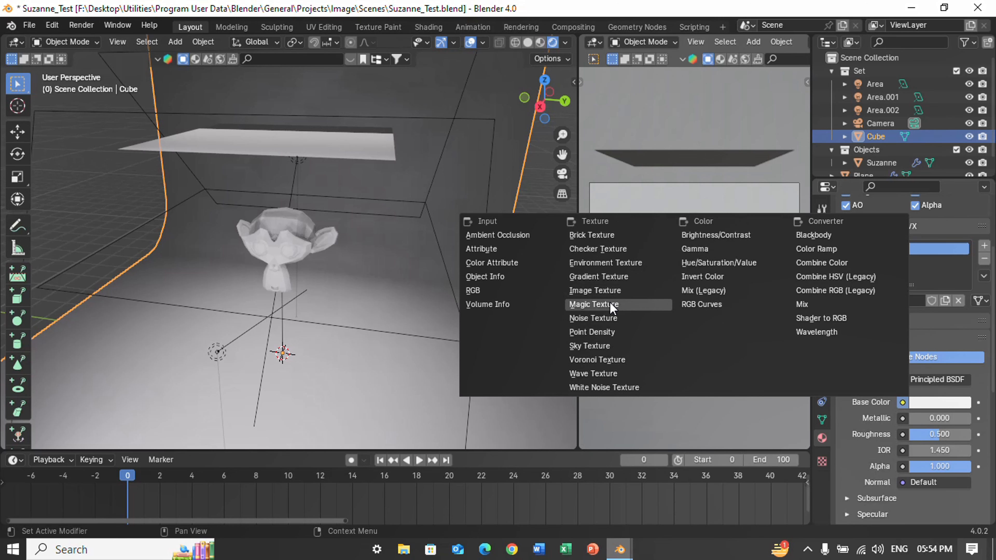
left_click(604, 250)
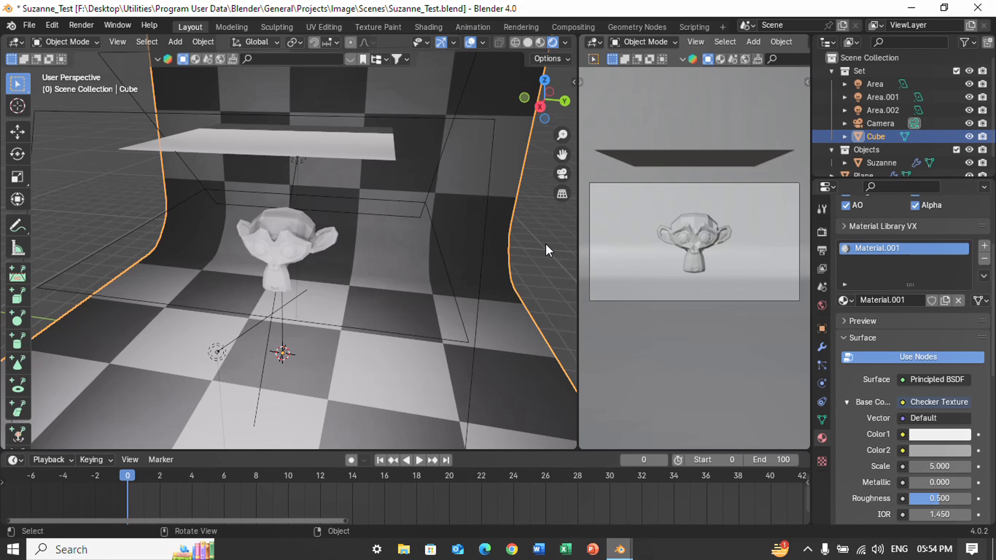
Give the cloth plane its own new material with a Checker Texture as base color.
left_click(317, 148)
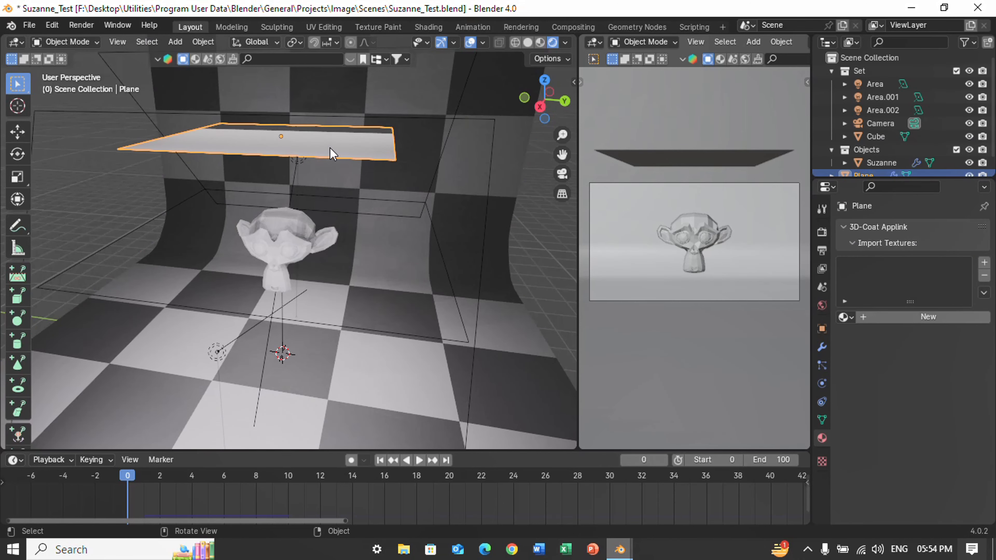
left_click(930, 318)
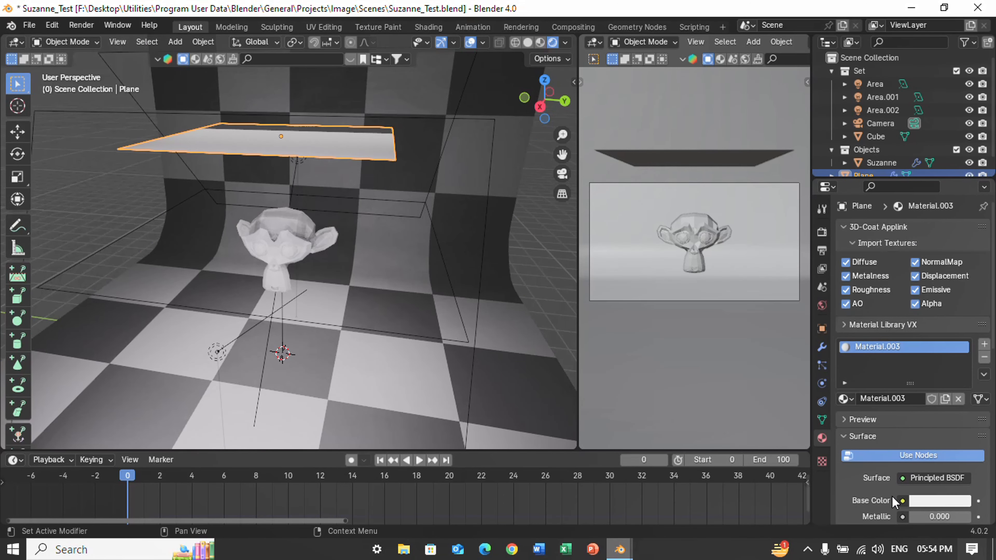
left_click(902, 501)
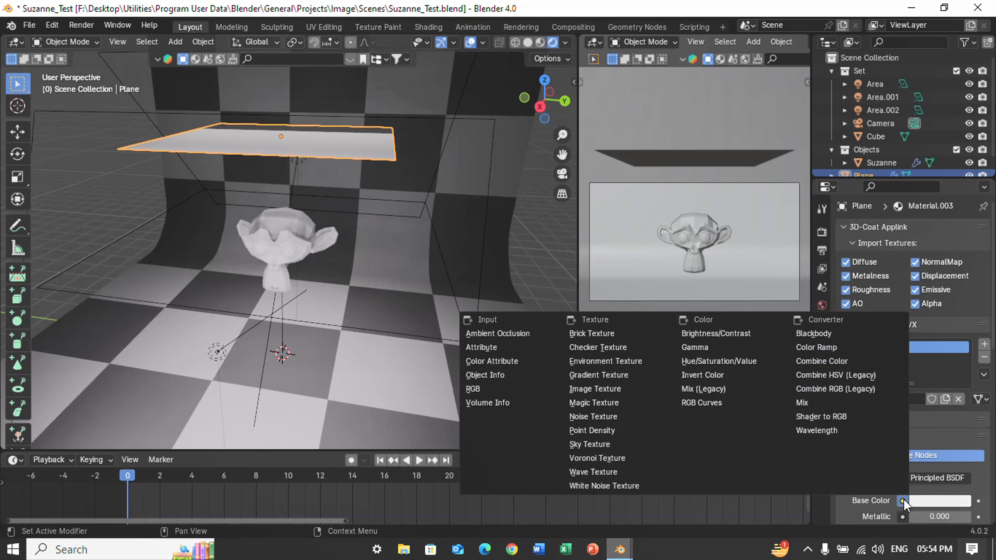
left_click(624, 348)
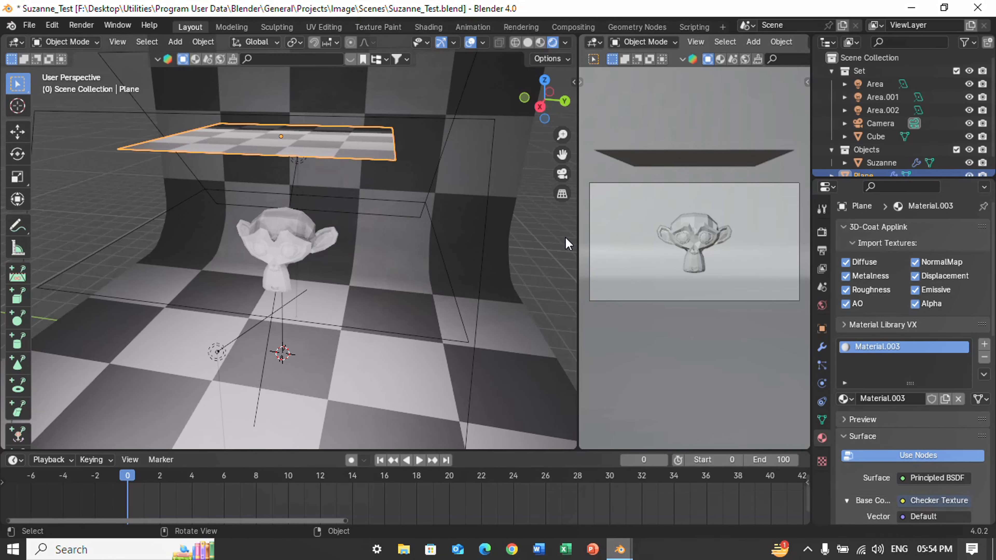
Set Color2 of the cloth plane's Checker Texture to black.
scroll(929, 453, "down", 15)
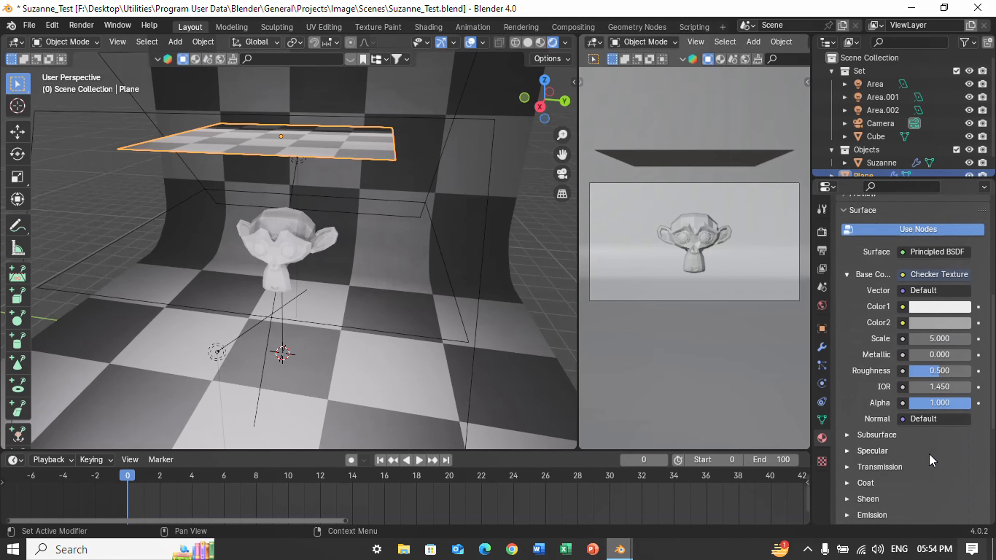
scroll(938, 393, "up", 3)
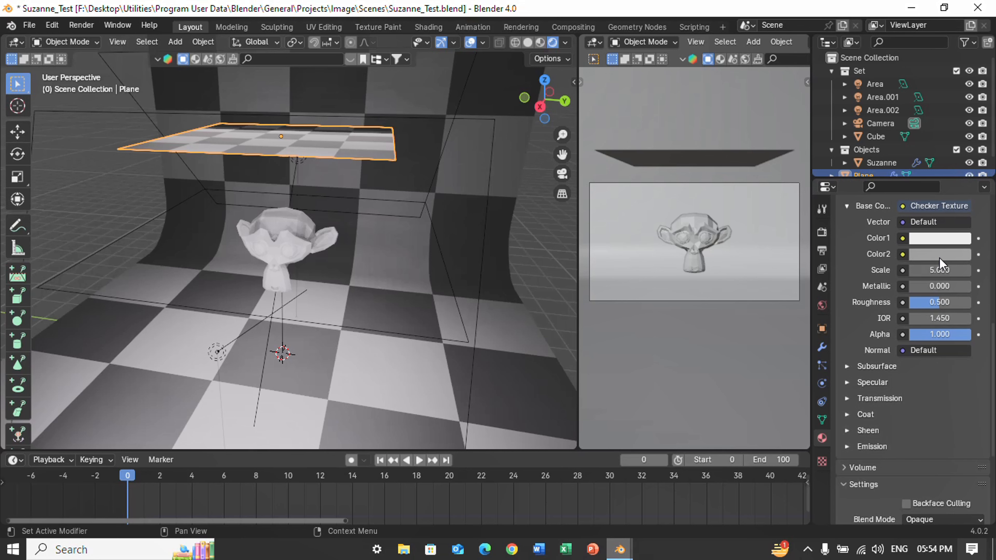
left_click(941, 254)
left_click_drag(958, 111, 958, 161)
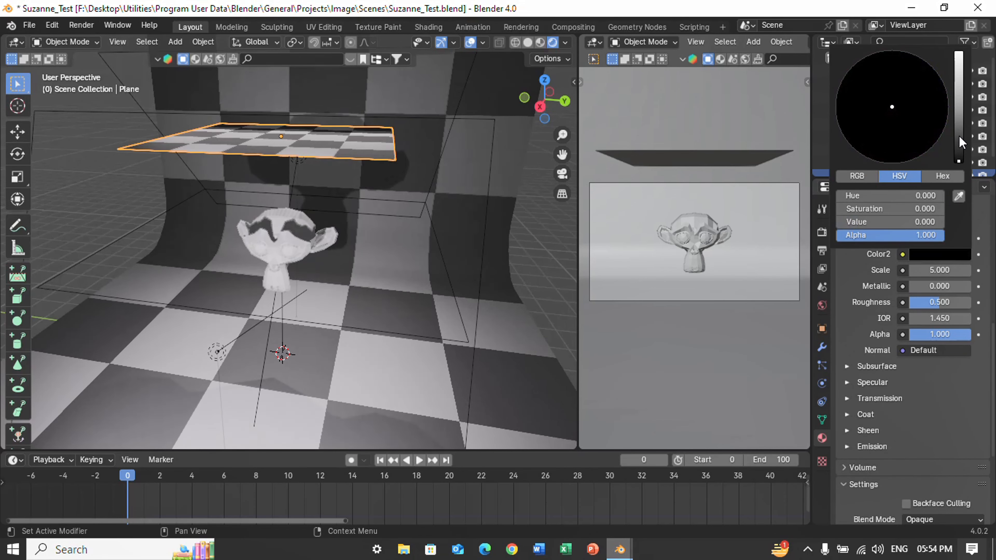
Set Color2 of the backdrop's Checker Texture to black.
left_click(496, 307)
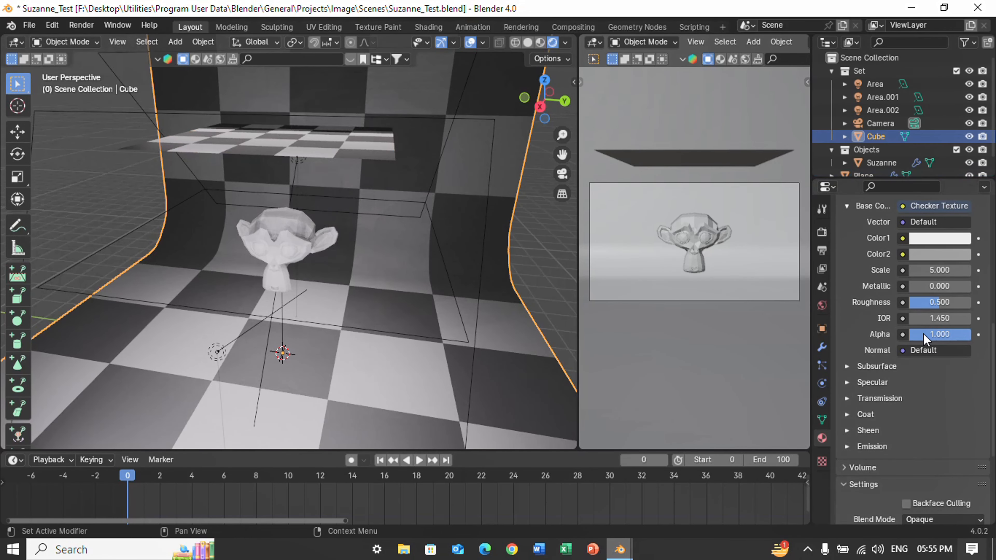
scroll(933, 388, "down", 5)
scroll(934, 387, "up", 15)
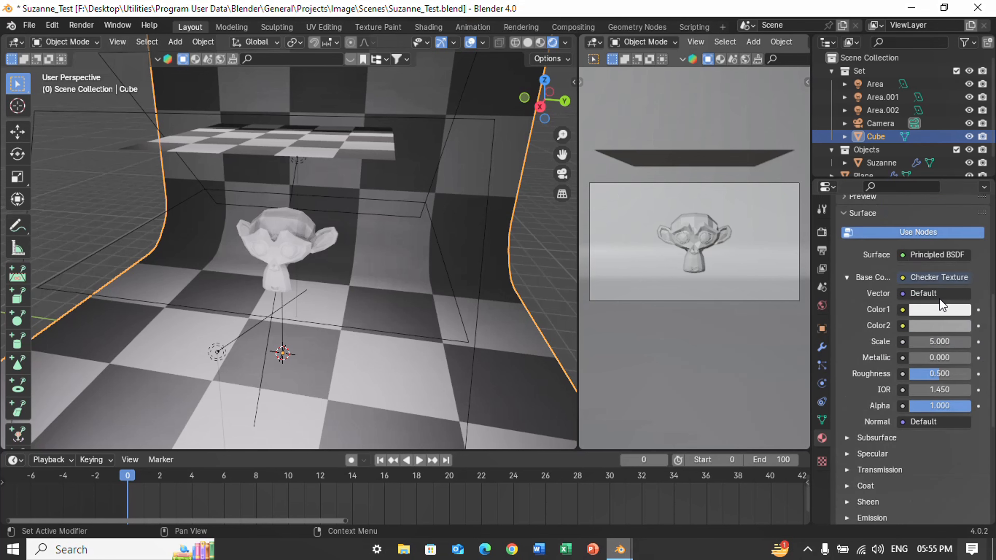
scroll(939, 345, "down", 7)
left_click(937, 339)
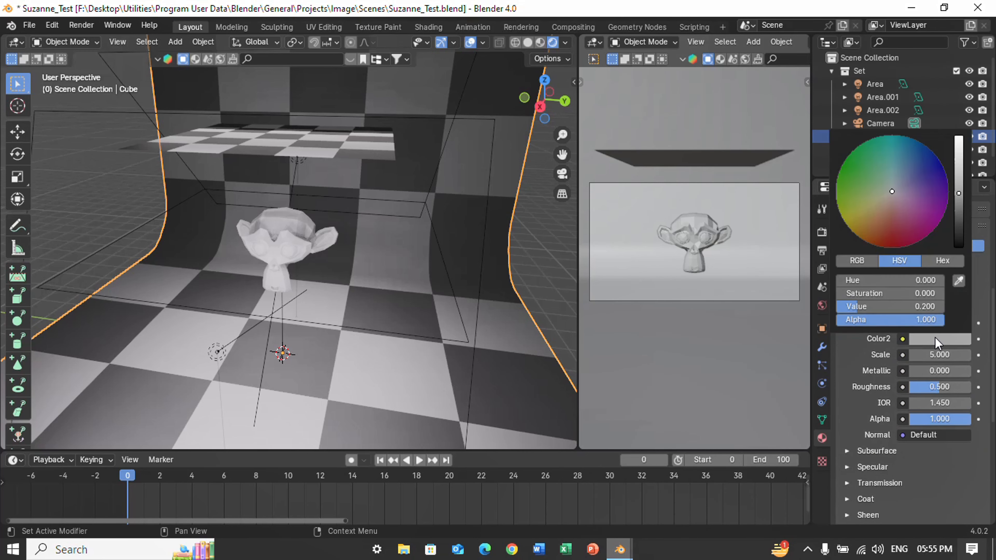
left_click_drag(955, 192, 958, 240)
Set the Checker Texture scale of the cloth plane to 10 and deselect the plane.
left_click(322, 138)
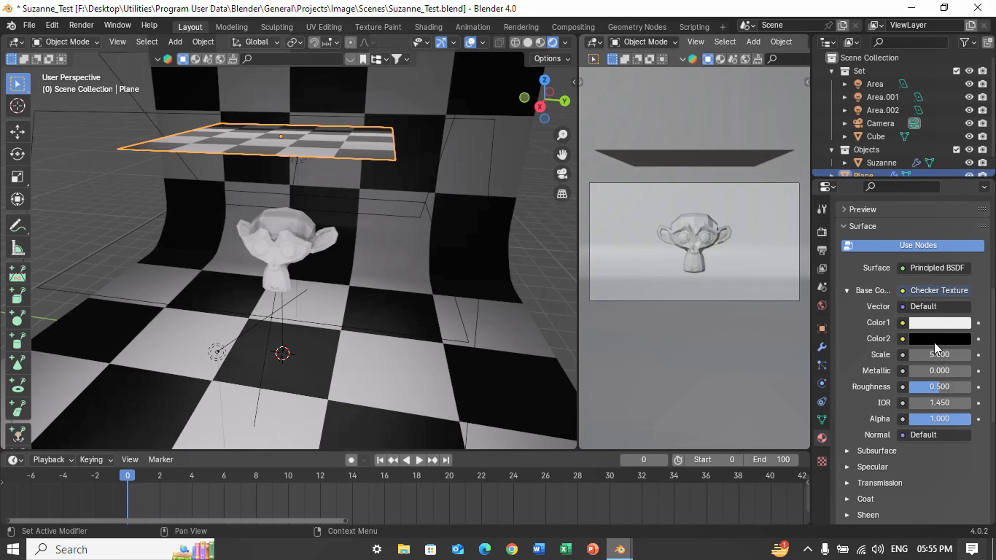
left_click_drag(941, 355, 961, 355)
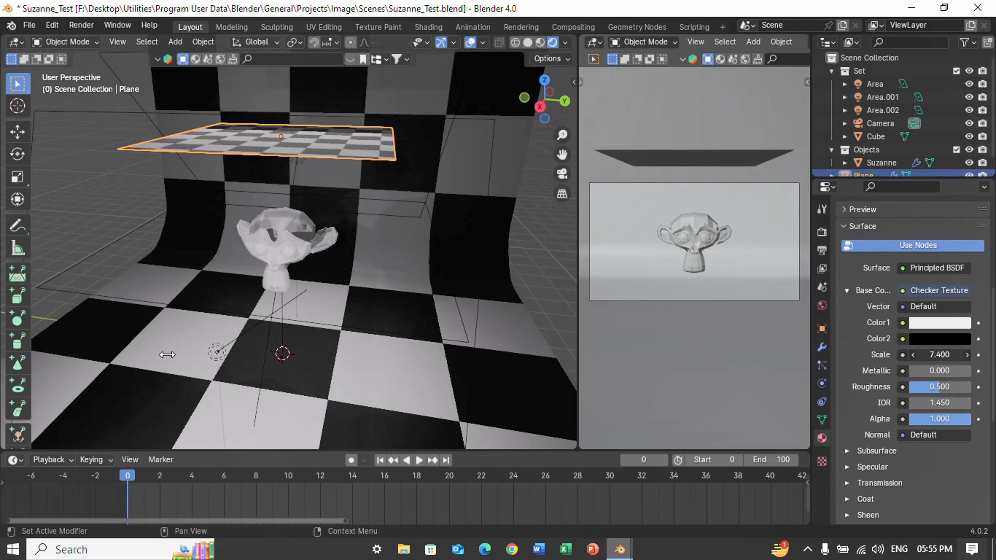
left_click(941, 355)
type("1")
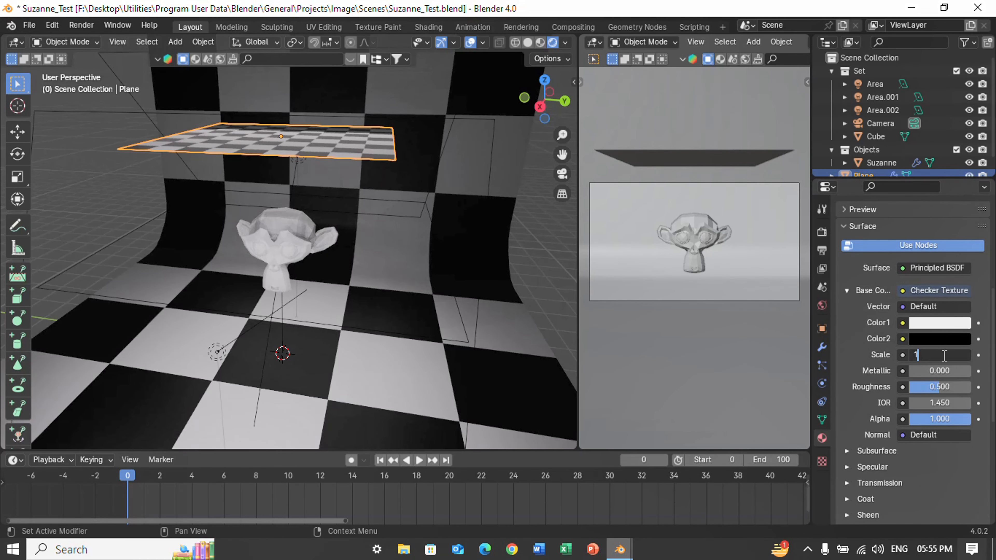
type("0")
key("Return")
left_click(386, 202)
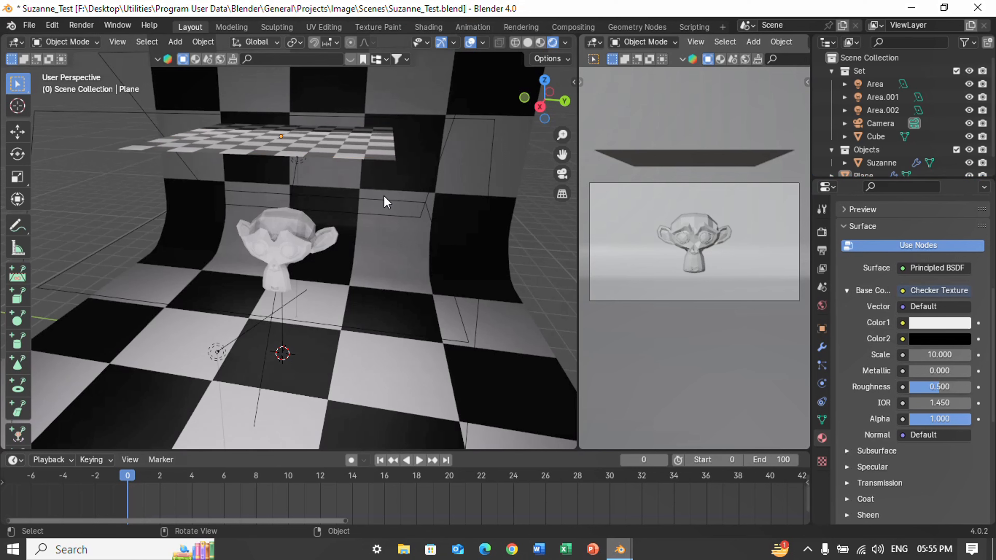
Add a new material to the monkey head.
left_click(292, 241)
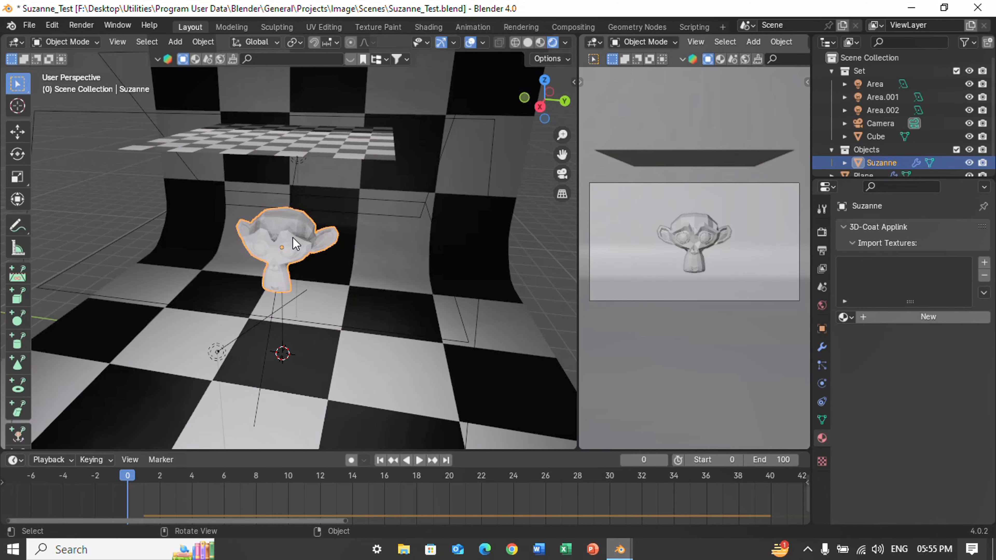
left_click(935, 320)
scroll(871, 474, "down", 5)
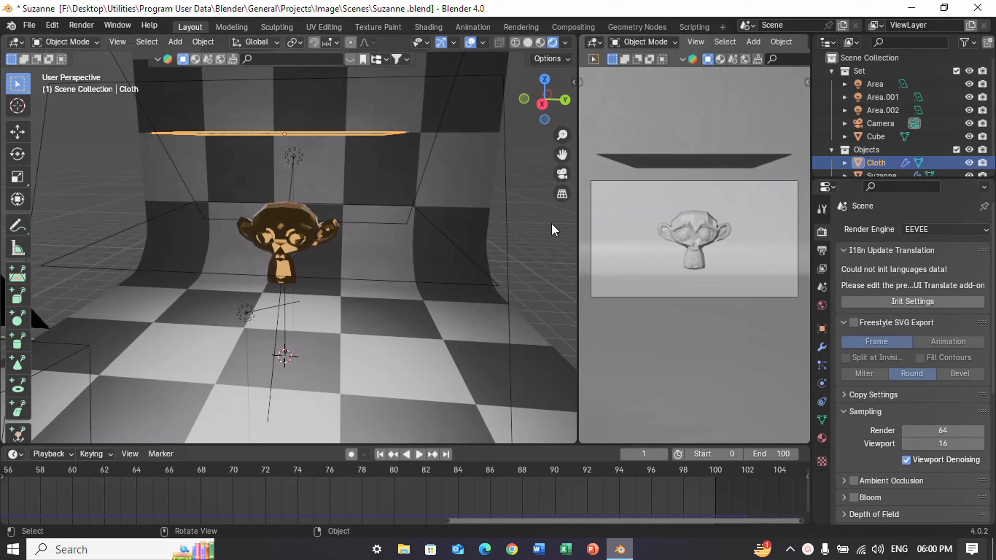
Change the render engine to Cycles and look through the camera in the main viewport.
left_click(920, 227)
left_click(918, 279)
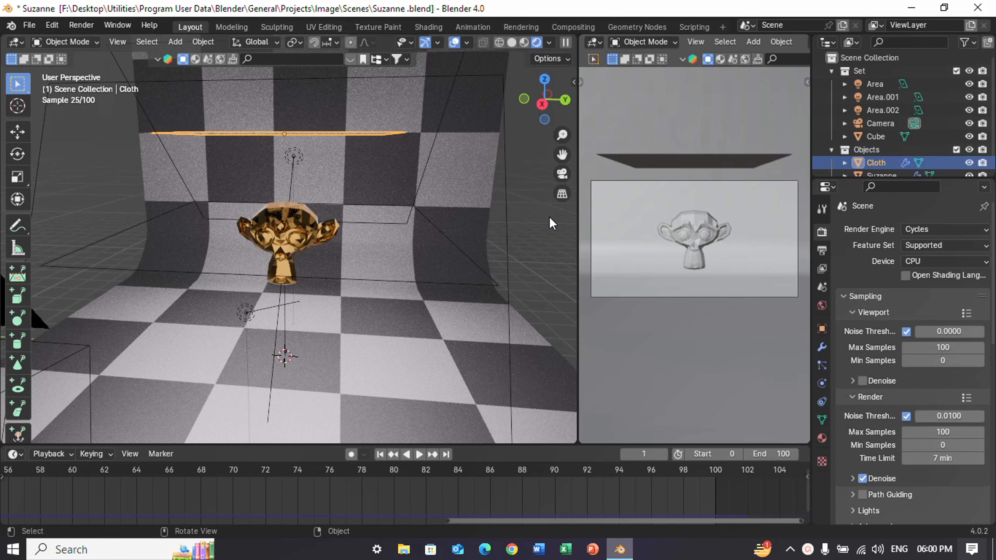
left_click(561, 174)
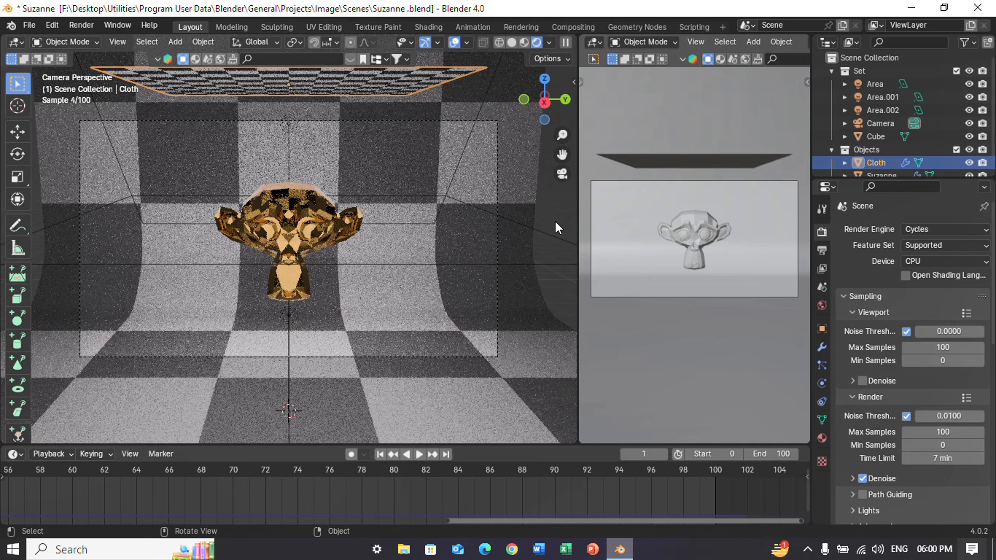
Play the cloth simulation in the rendered camera view up to frame 37 and switch the viewport shading to Solid.
scroll(418, 480, "left", 10, "ctrl")
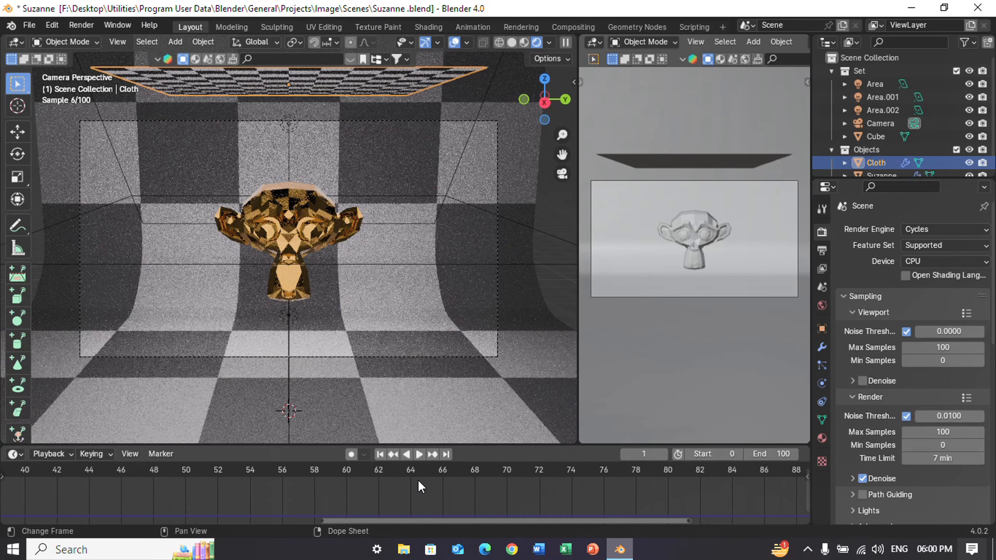
scroll(418, 481, "left", 6, "ctrl")
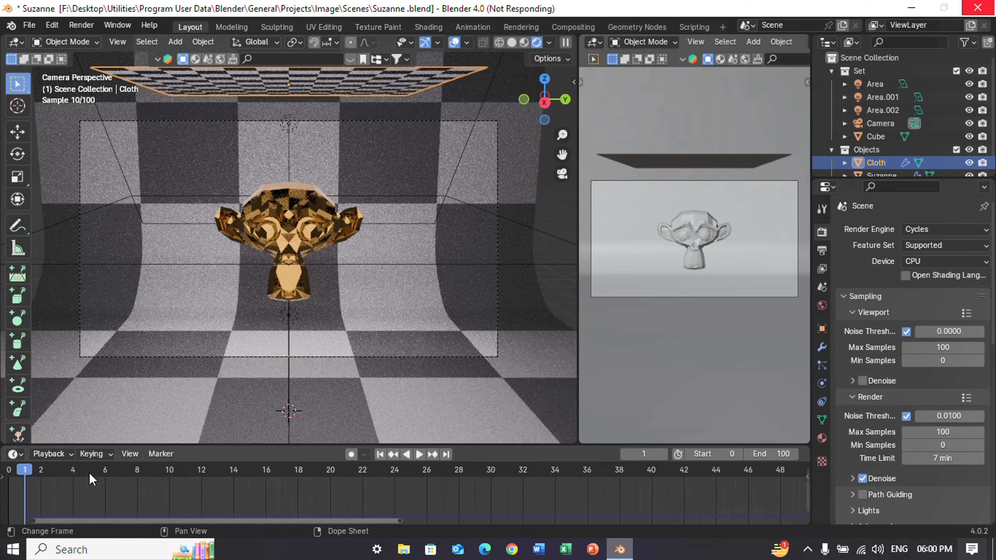
key("space")
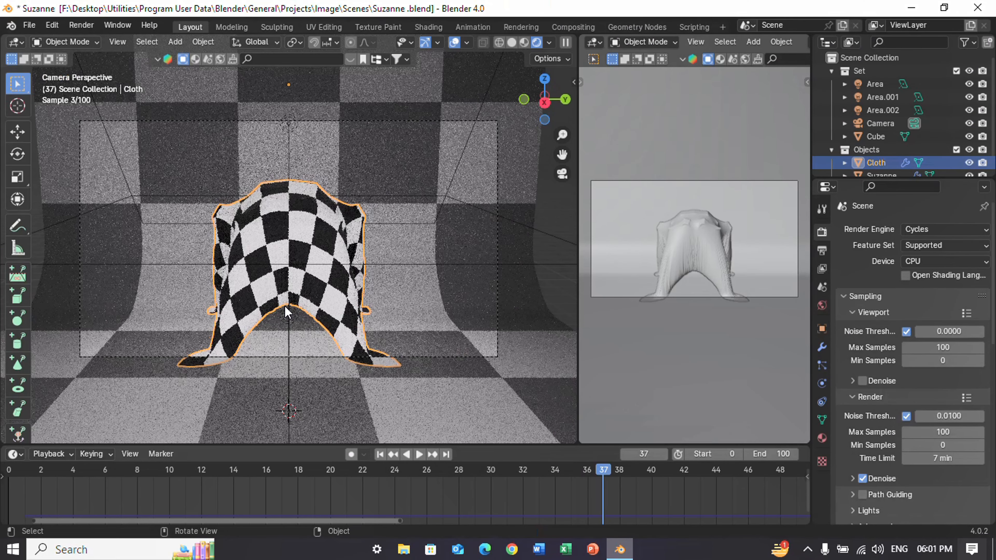
key("z")
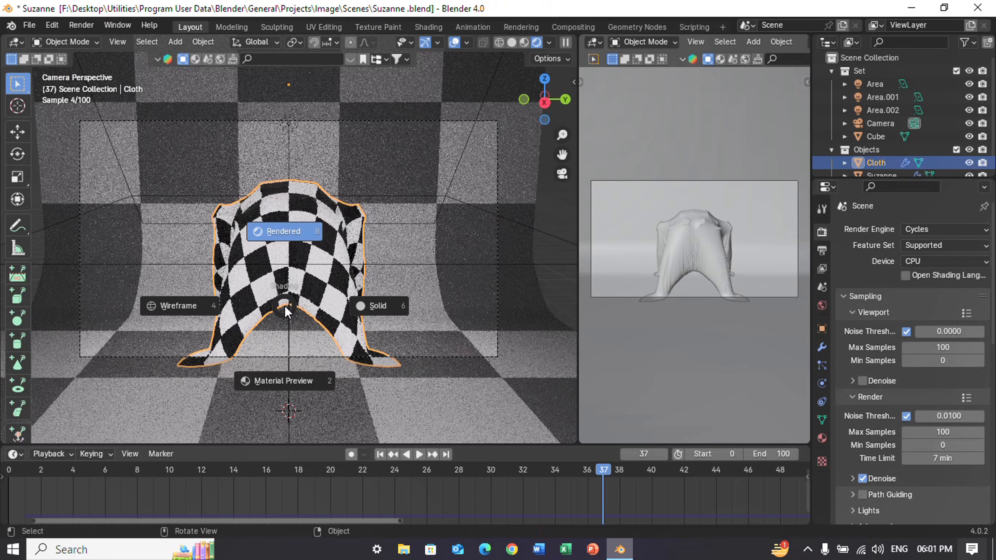
left_click(375, 315)
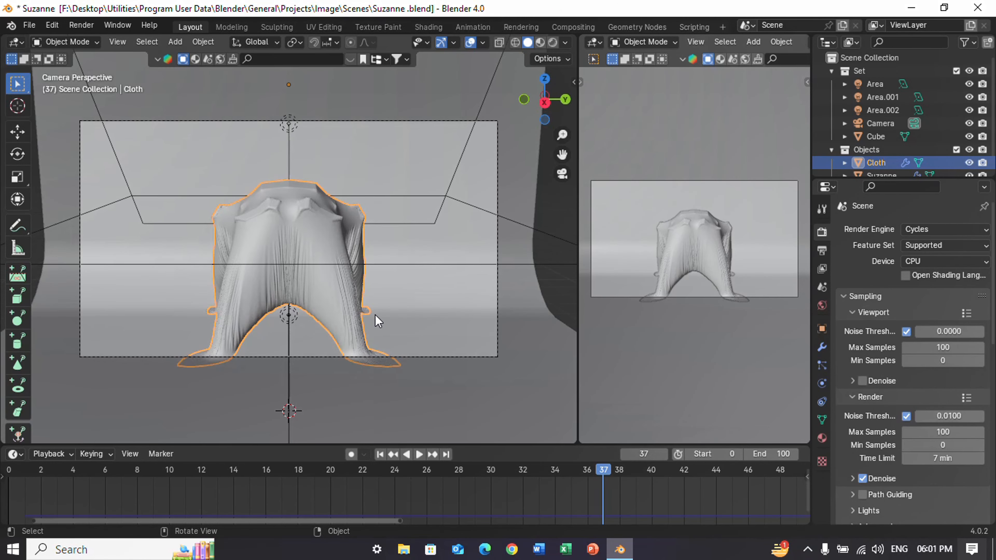
Play the cloth simulation on to frame 74 in the Solid camera view and rewind to frame 0.
key("space")
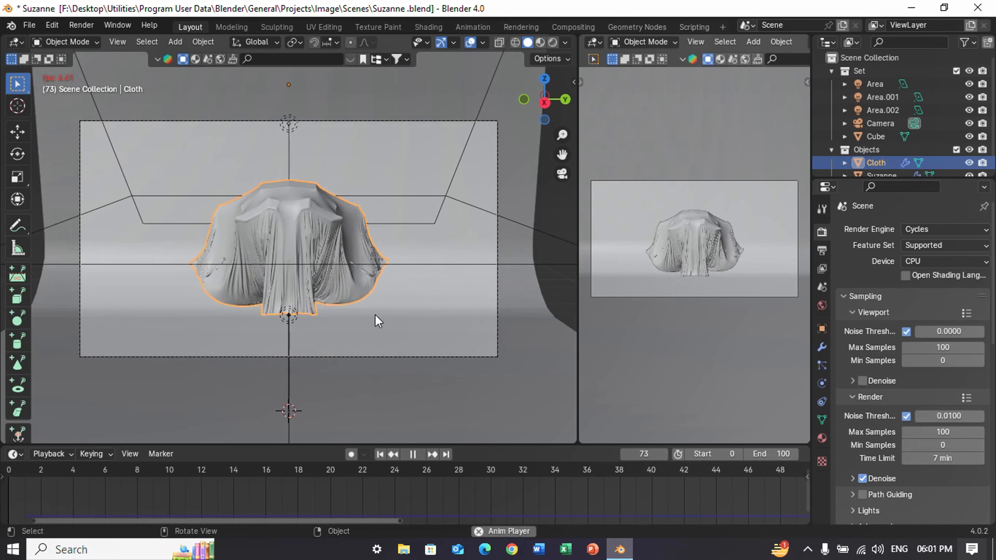
key("space")
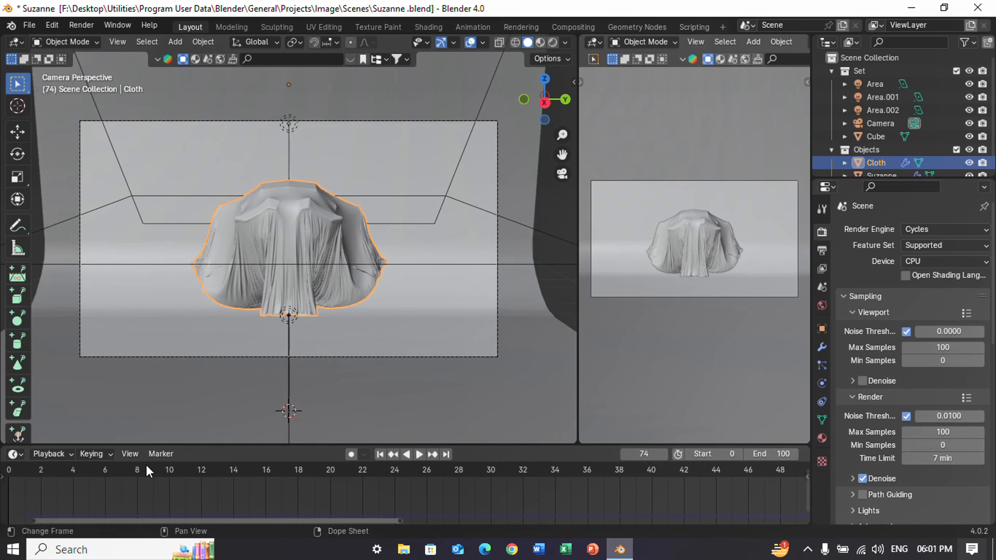
left_click(8, 469)
key("space")
key("space")
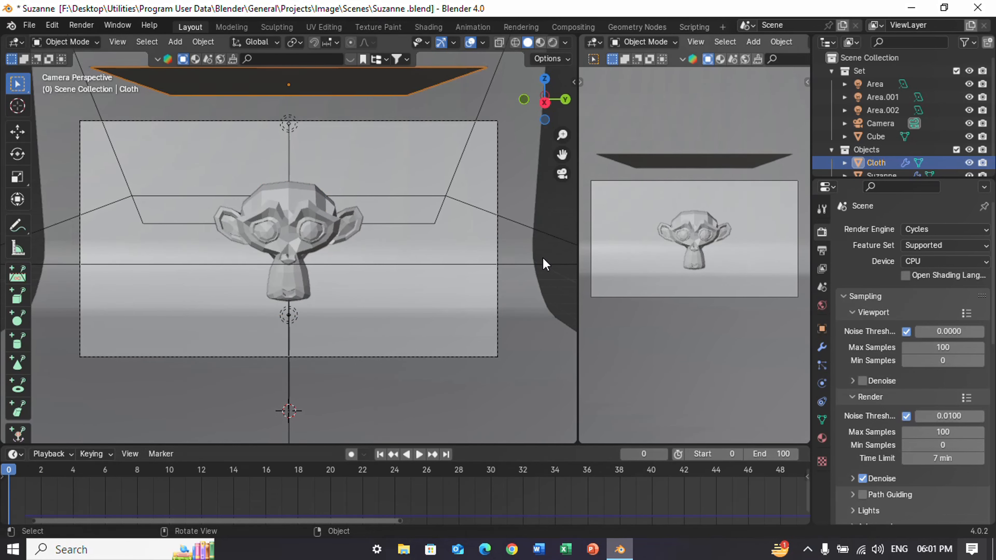